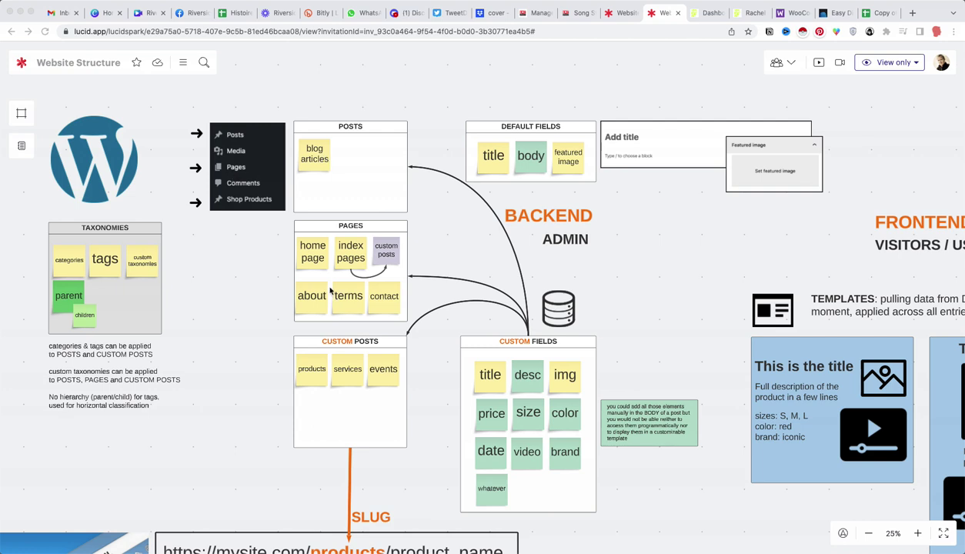
In the WordPress dashboard, open CPT UI's Add/Edit Post Types page and enter post type slug 'food'.
click(320, 258)
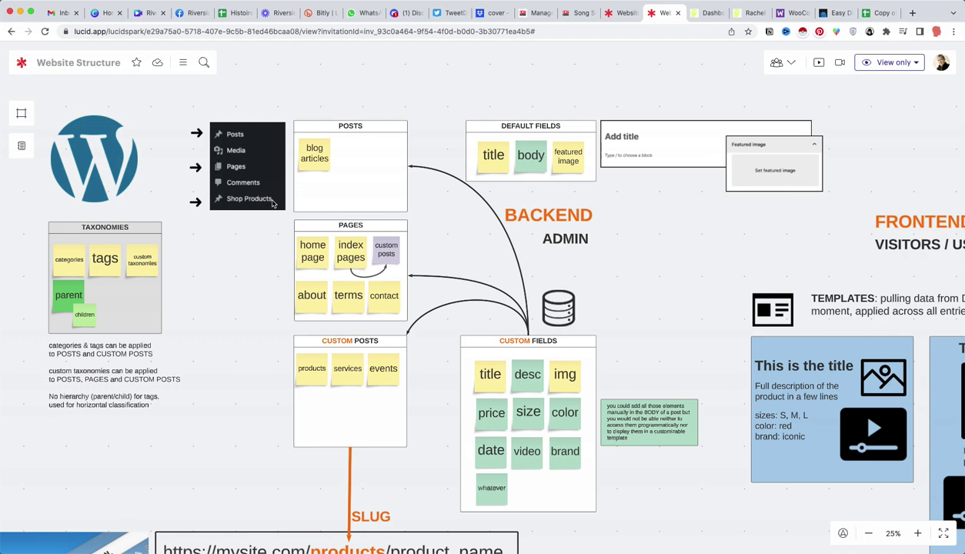
scroll(308, 147, down, 2)
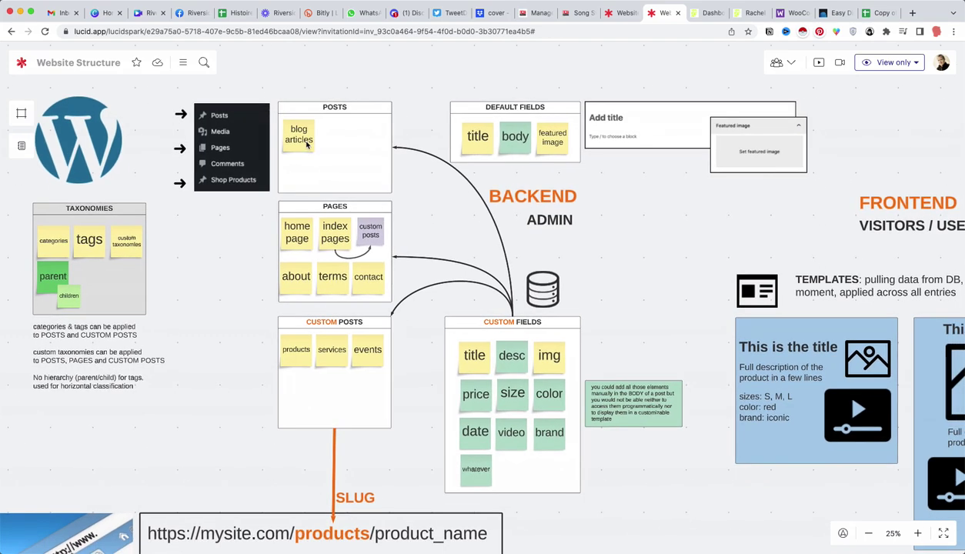
scroll(321, 120, right, 2)
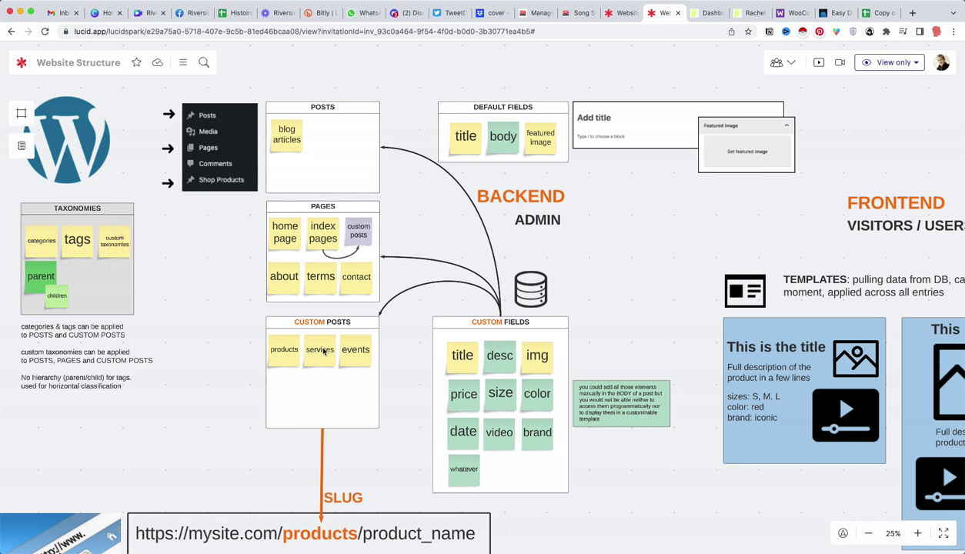
scroll(321, 339, down, 3)
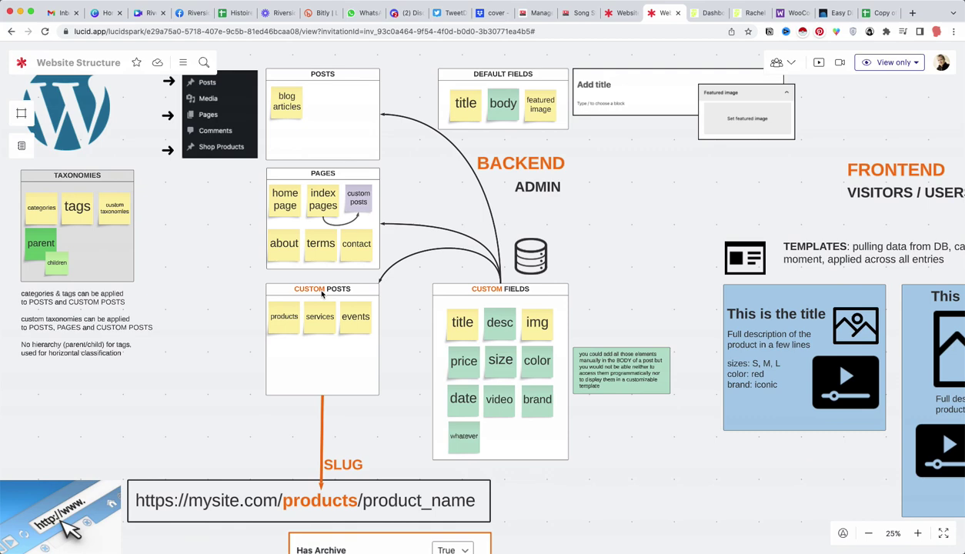
click(703, 17)
scroll(399, 221, down, 1)
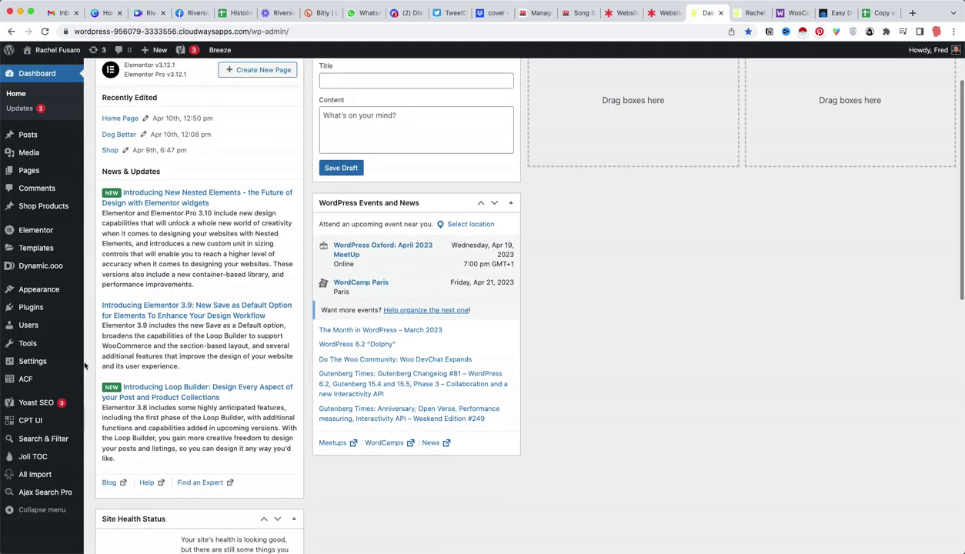
mouse_move(46, 421)
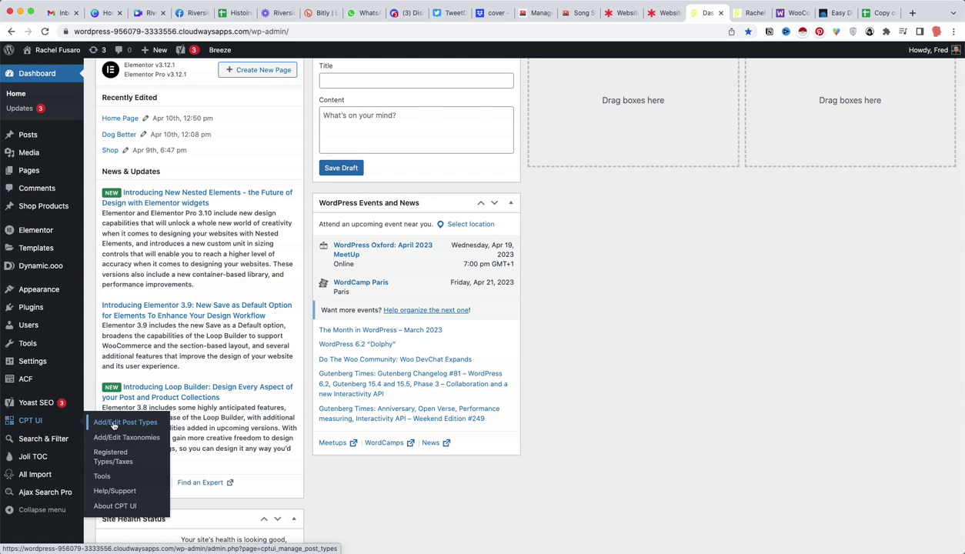
click(111, 423)
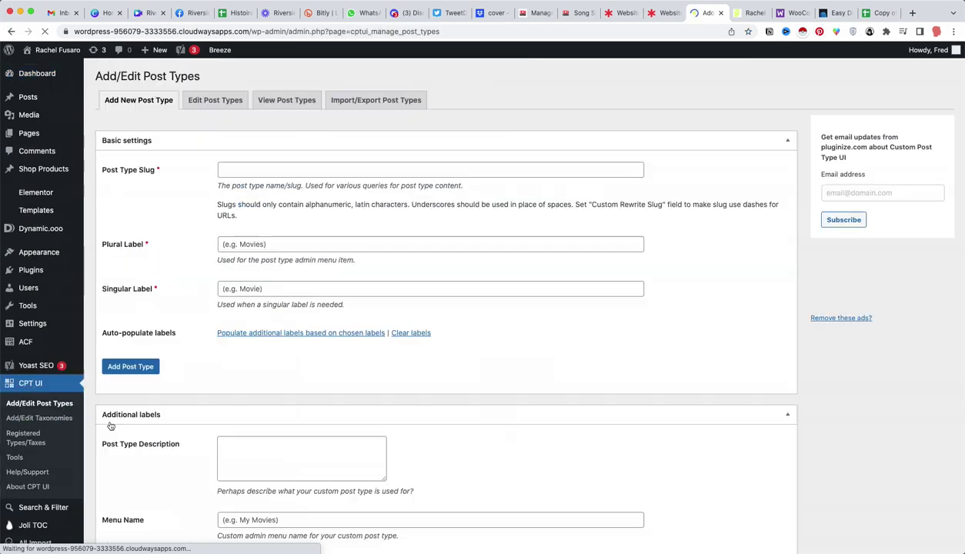
click(237, 170)
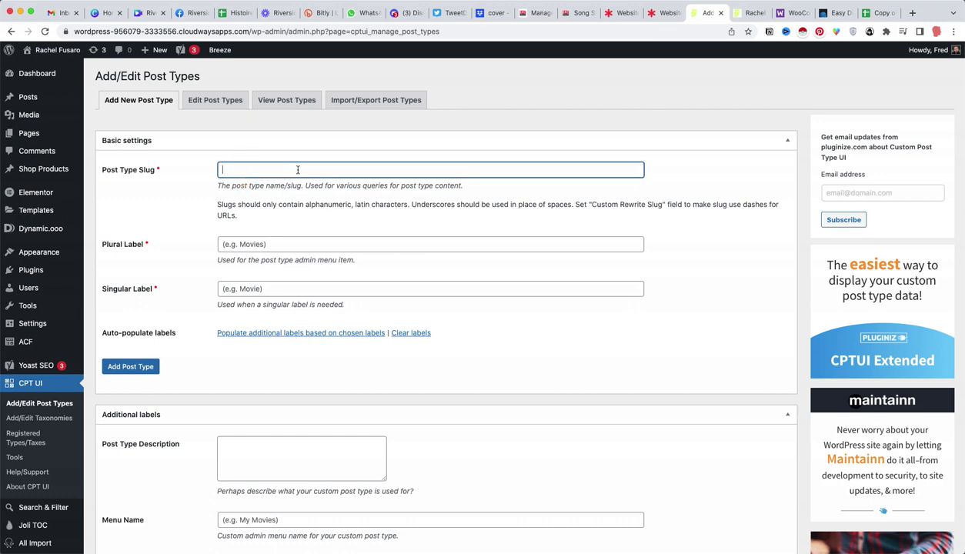
text(food)
click(656, 16)
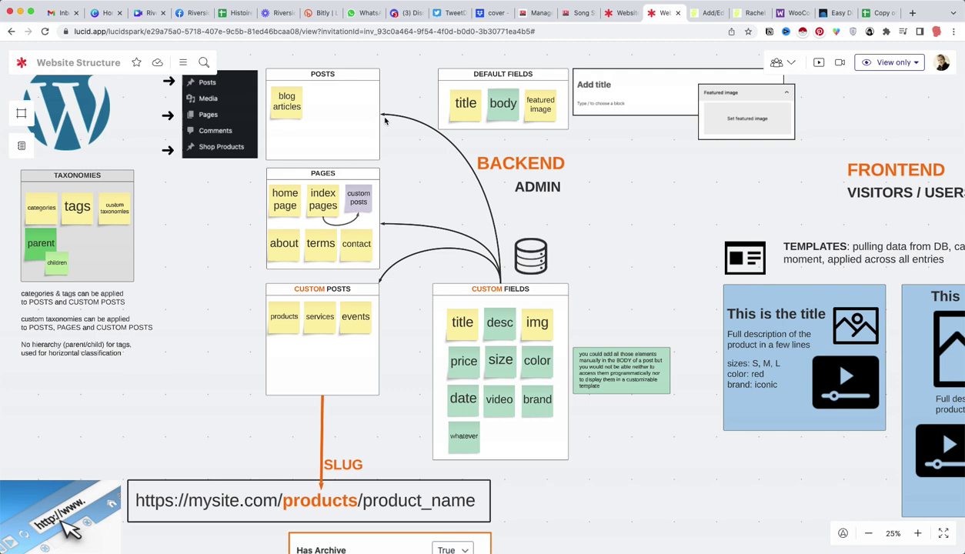
scroll(324, 317, down, 2)
scroll(325, 321, down, 3)
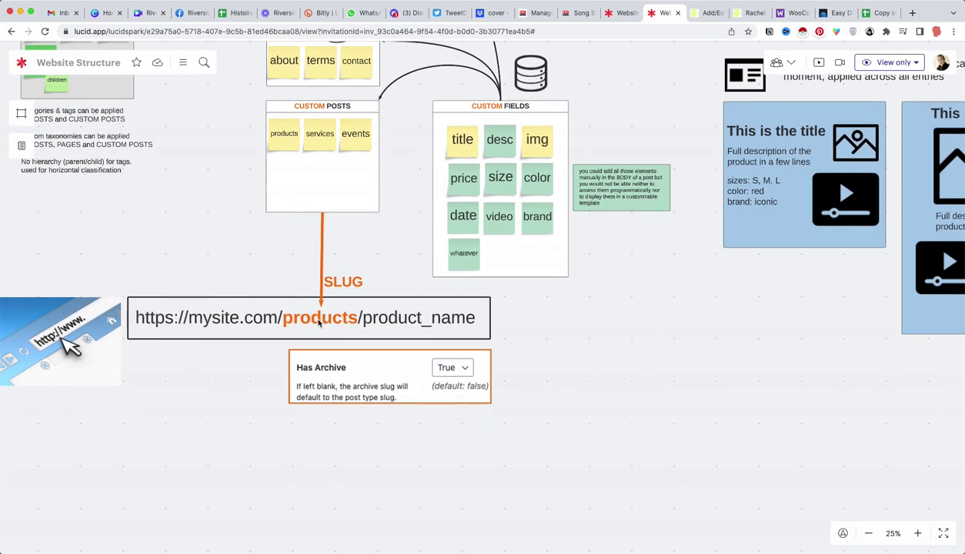
scroll(264, 323, left, 1)
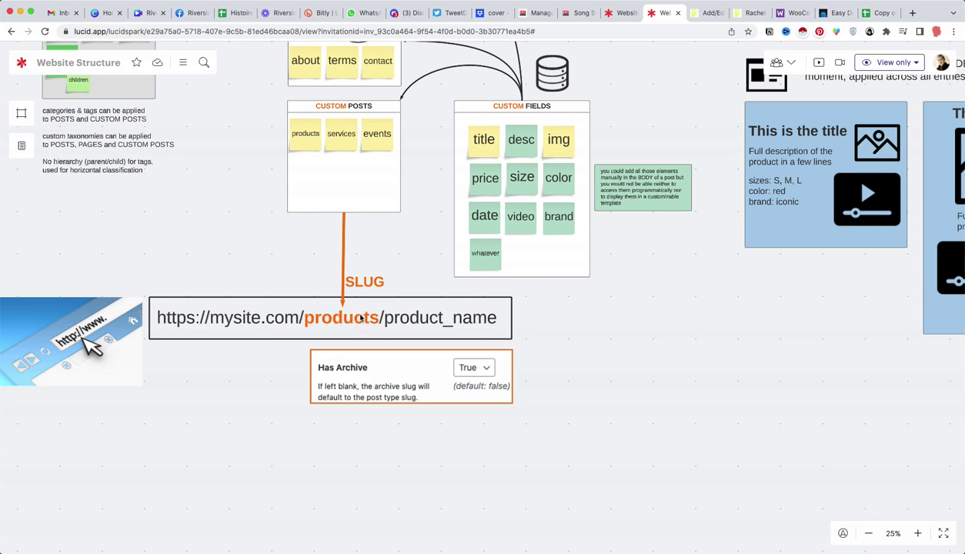
click(483, 323)
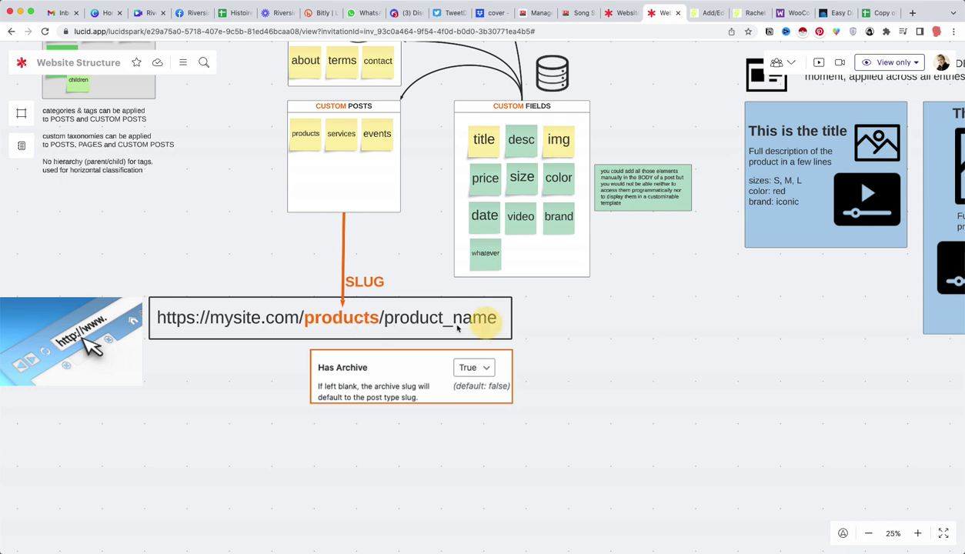
click(411, 320)
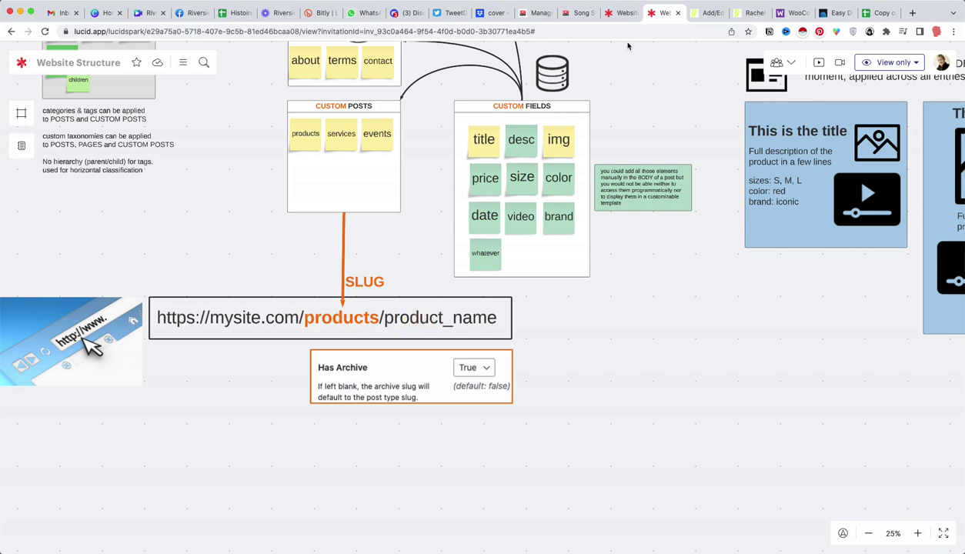
Fill in the post type labels: plural 'Food Items' and singular 'Food Item'.
click(701, 14)
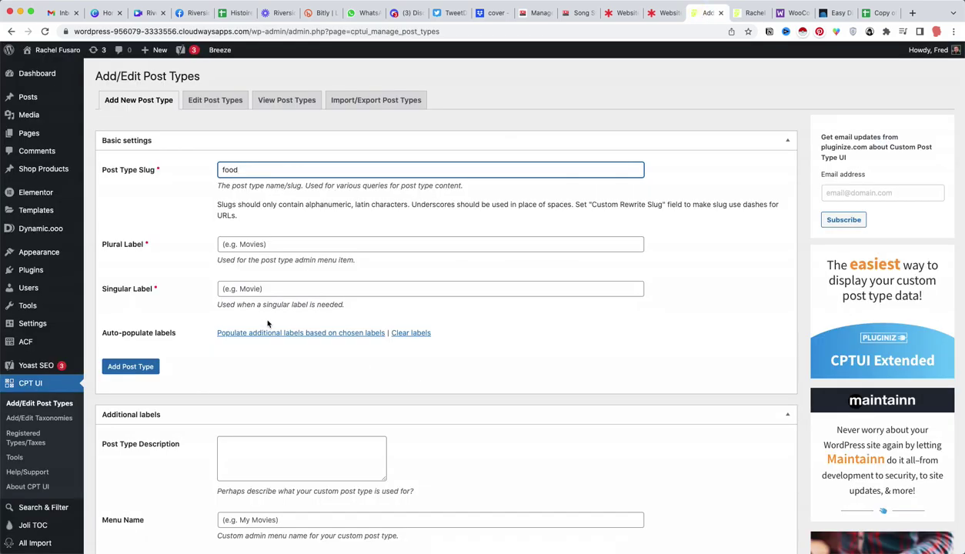
click(243, 170)
click(237, 244)
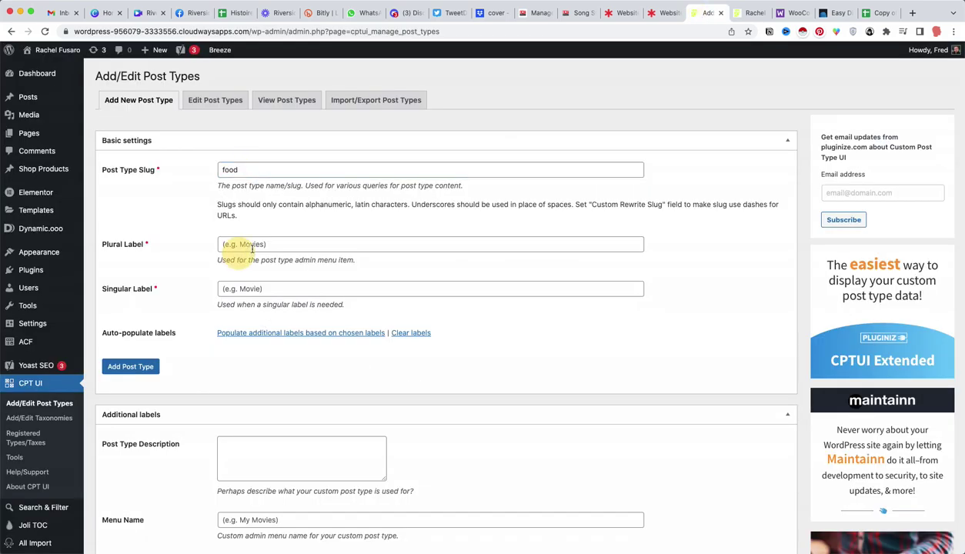
text(Food)
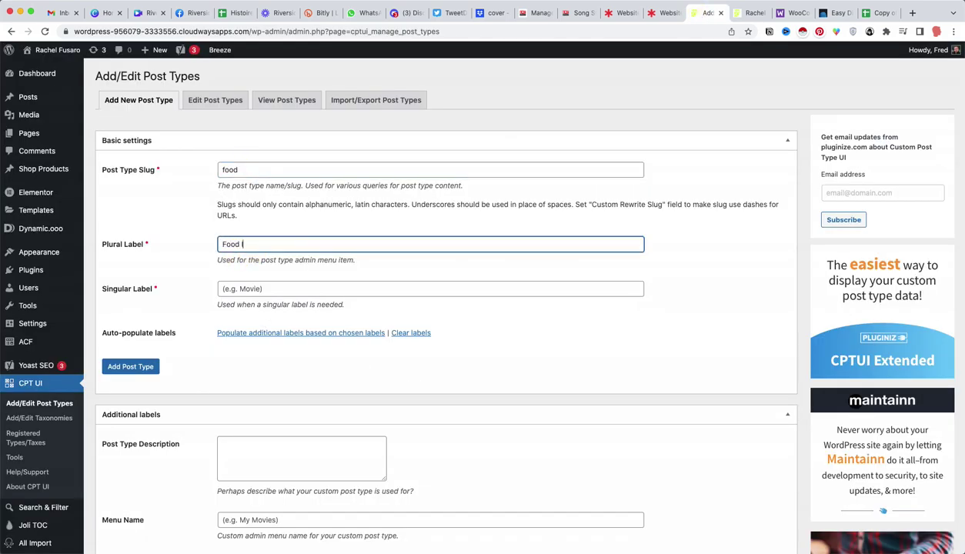
text( Items)
click(231, 289)
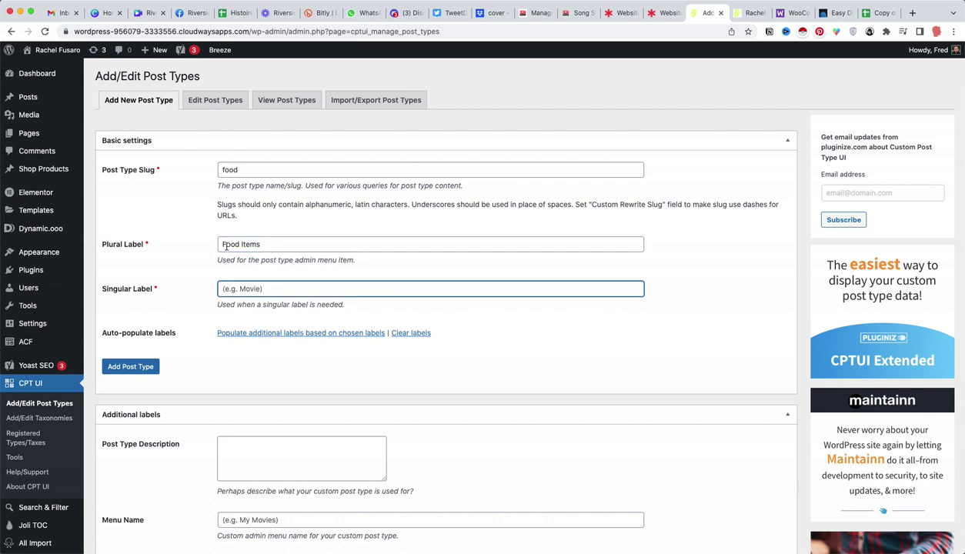
mouse_move(52, 174)
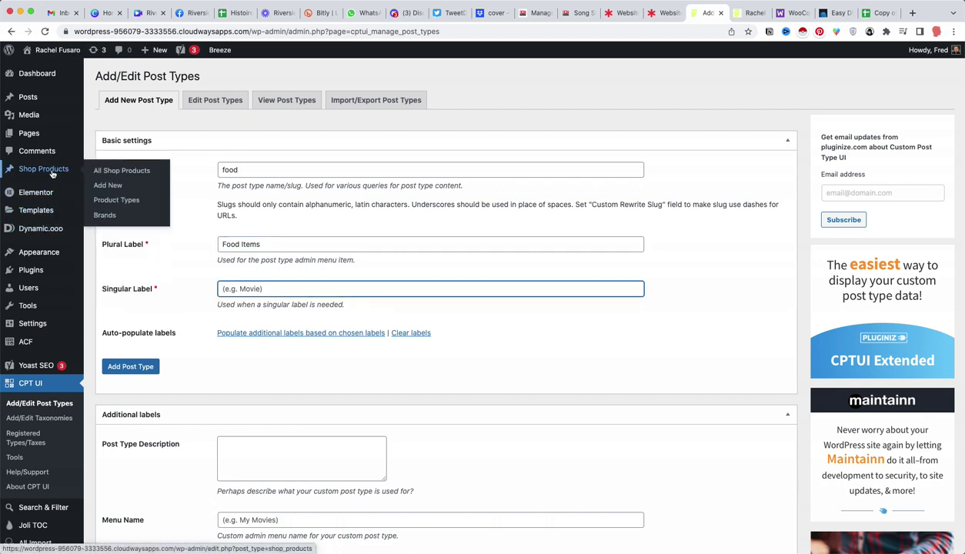
text(Fo)
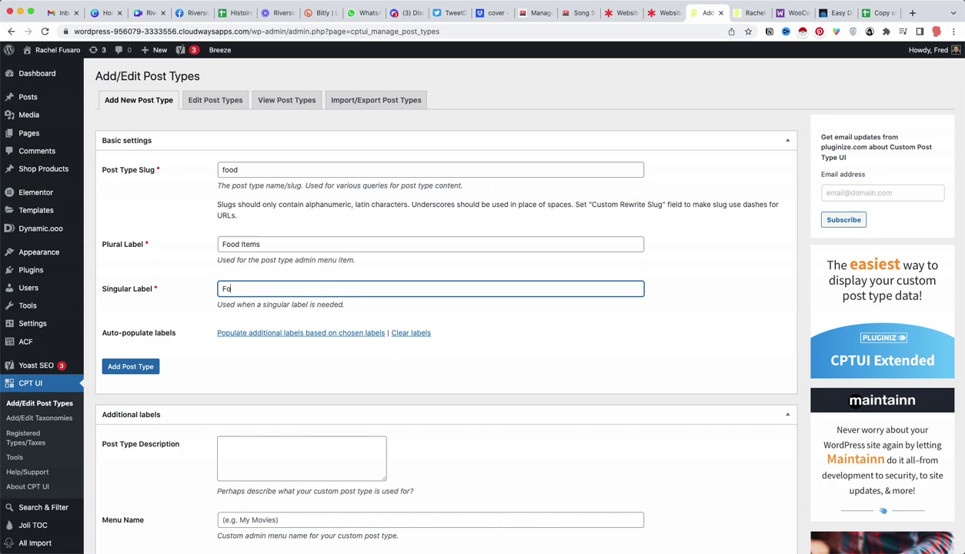
text(od Ol)
key(BackSpace)
text(Item)
Scroll down the form to the Settings section showing Has Archive.
scroll(151, 273, down, 3)
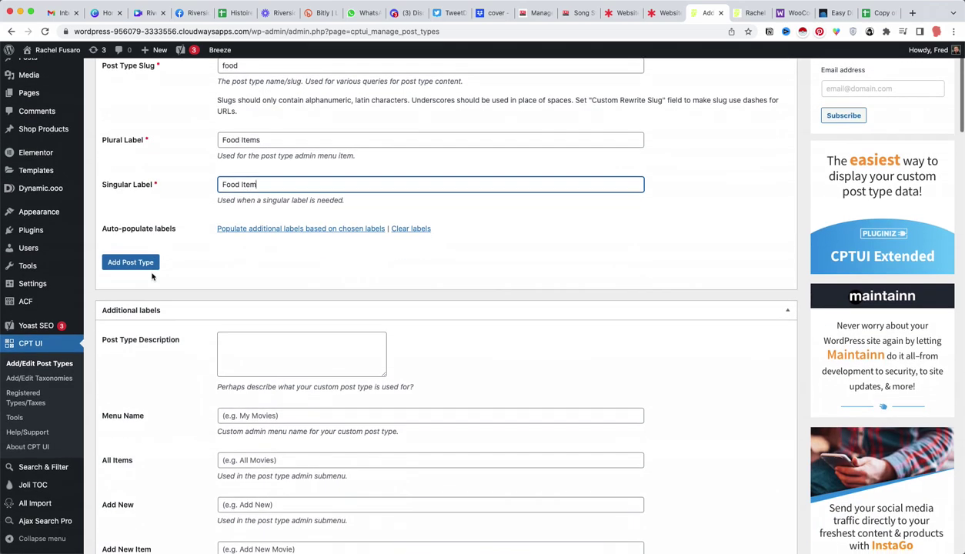
scroll(154, 277, down, 15)
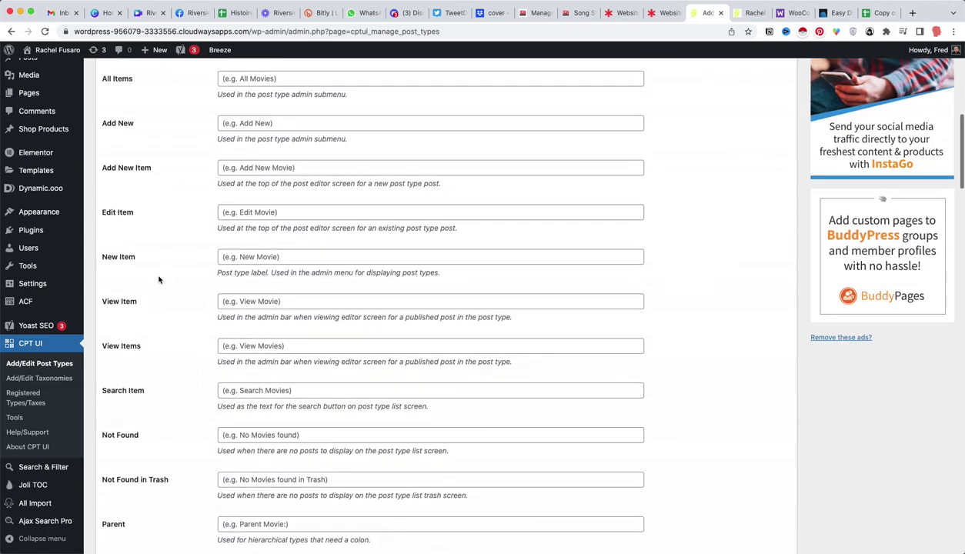
scroll(160, 283, down, 14)
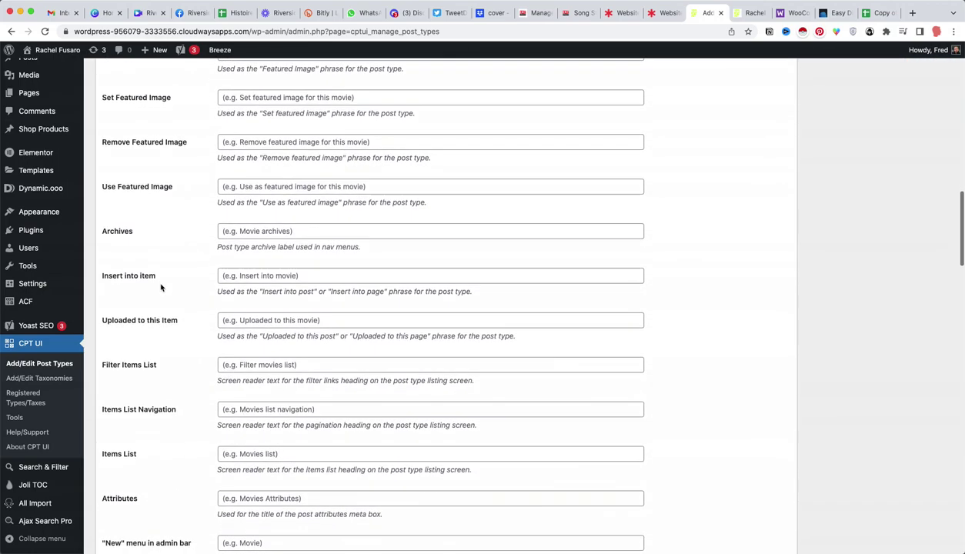
scroll(161, 288, up, 3)
scroll(161, 288, down, 17)
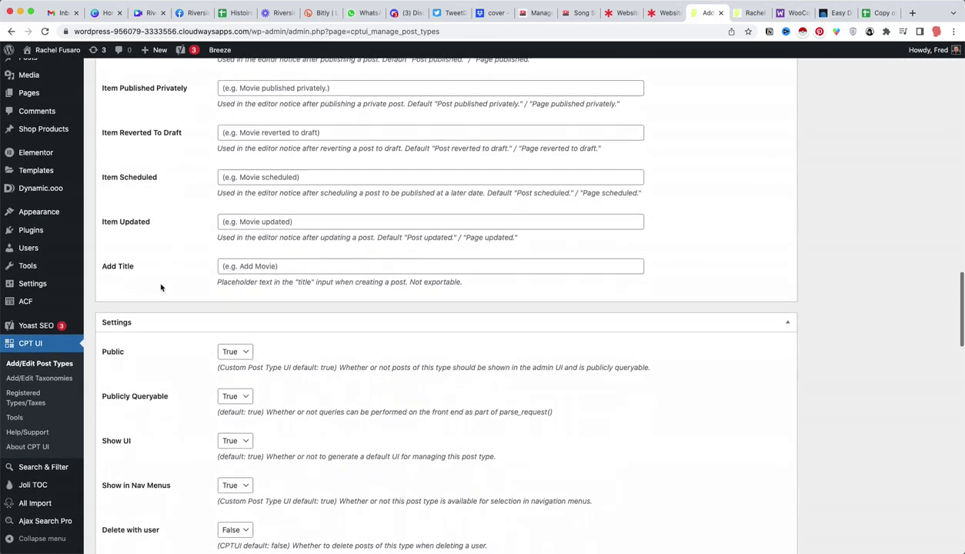
scroll(161, 288, down, 9)
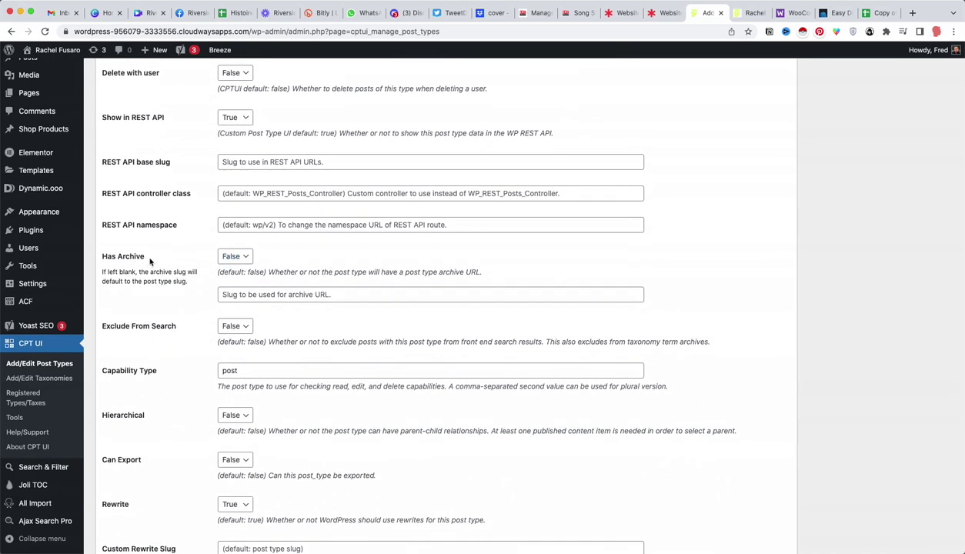
Set Has Archive to True and save the food post type with Add Post Type.
click(151, 262)
click(235, 258)
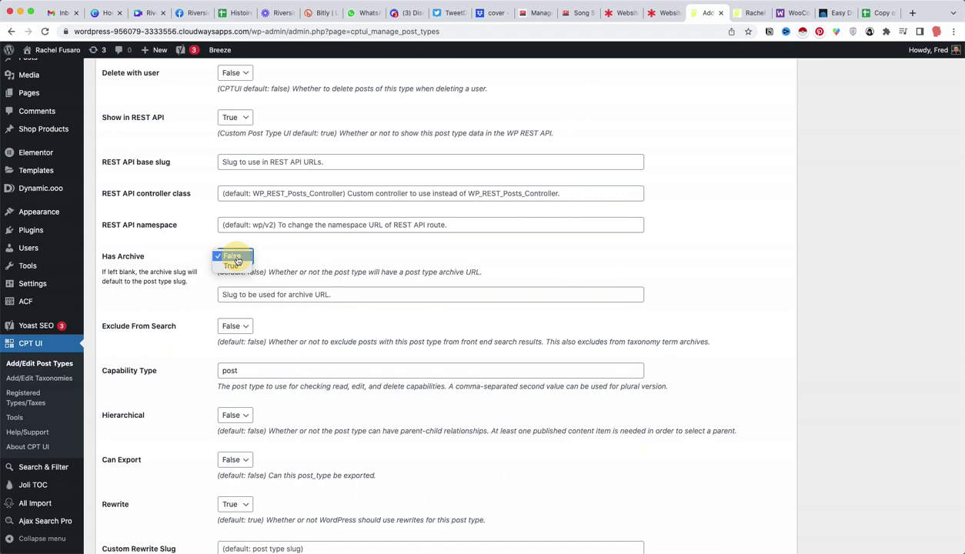
click(232, 265)
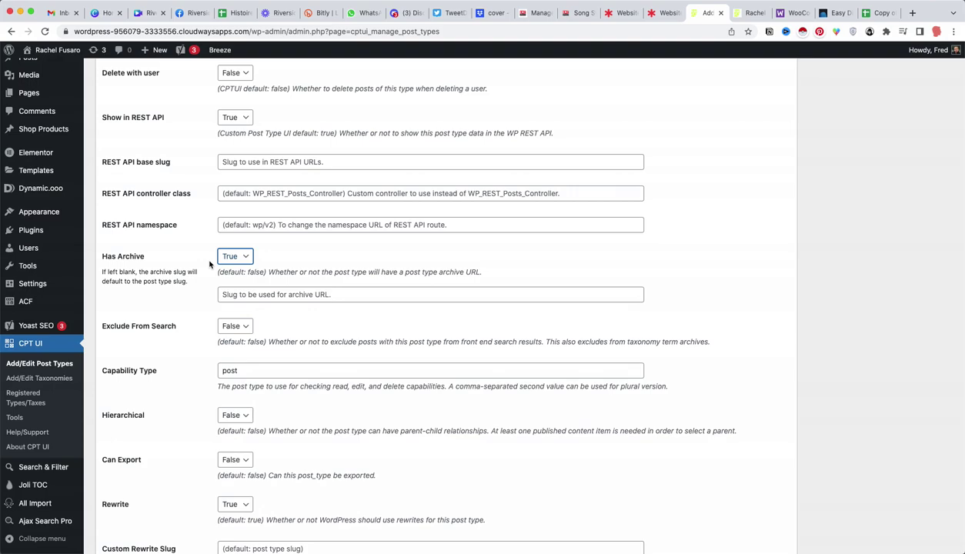
scroll(209, 264, up, 20)
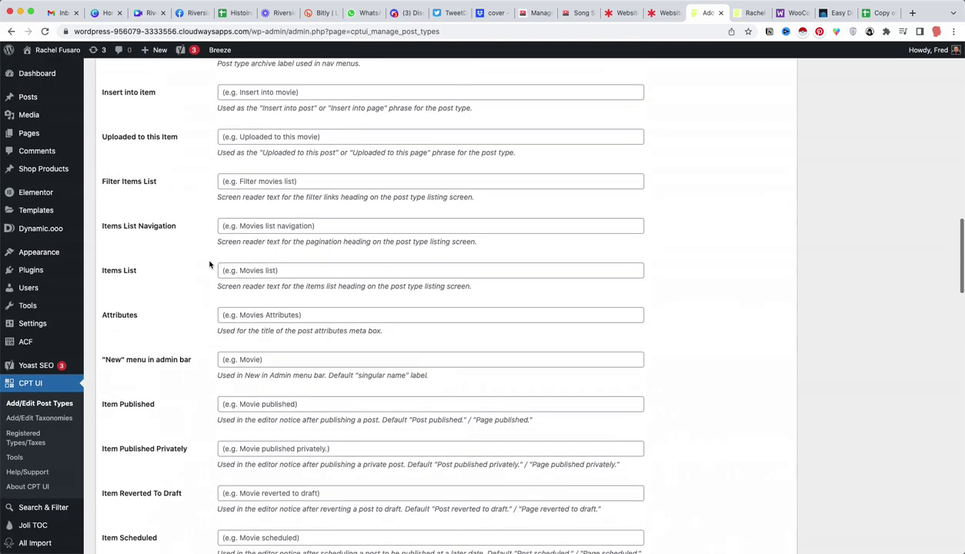
scroll(210, 274, up, 6)
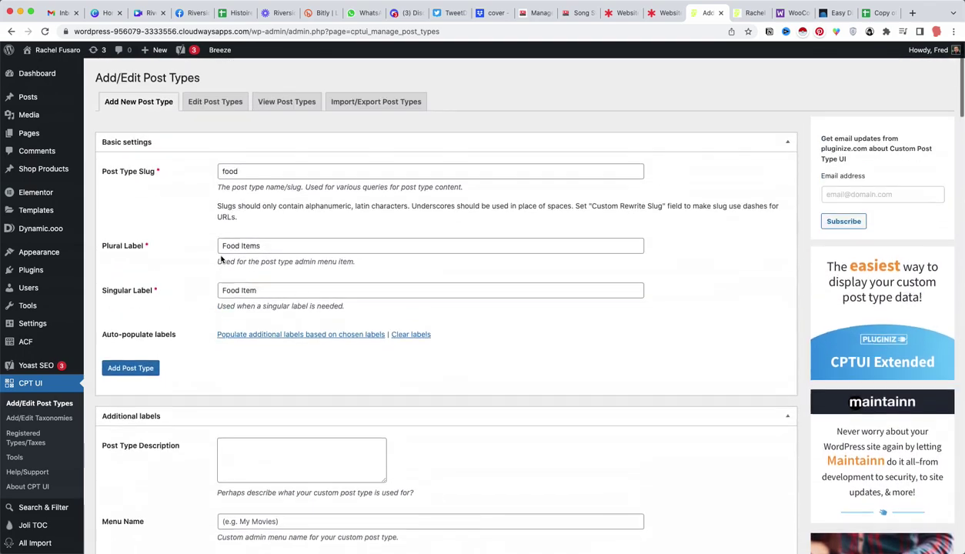
scroll(171, 349, down, 20)
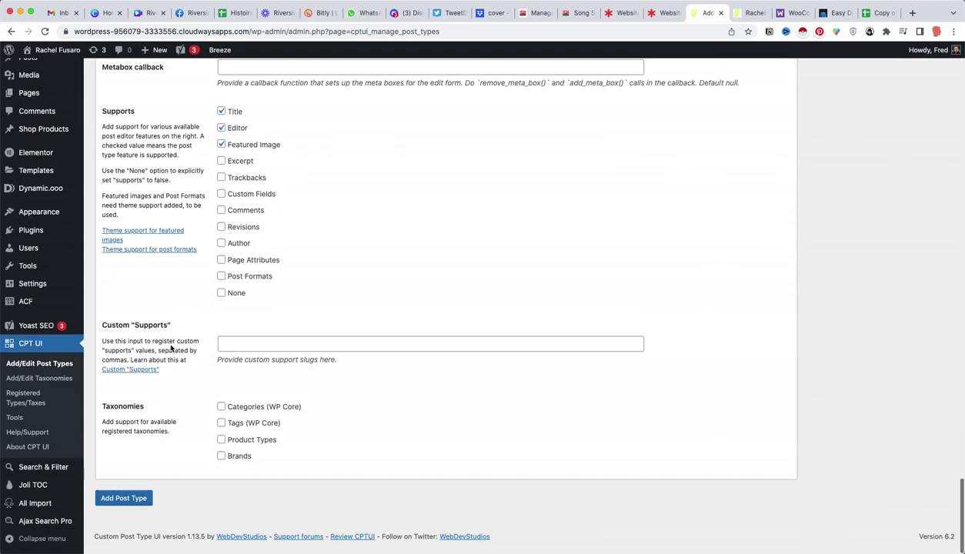
click(119, 507)
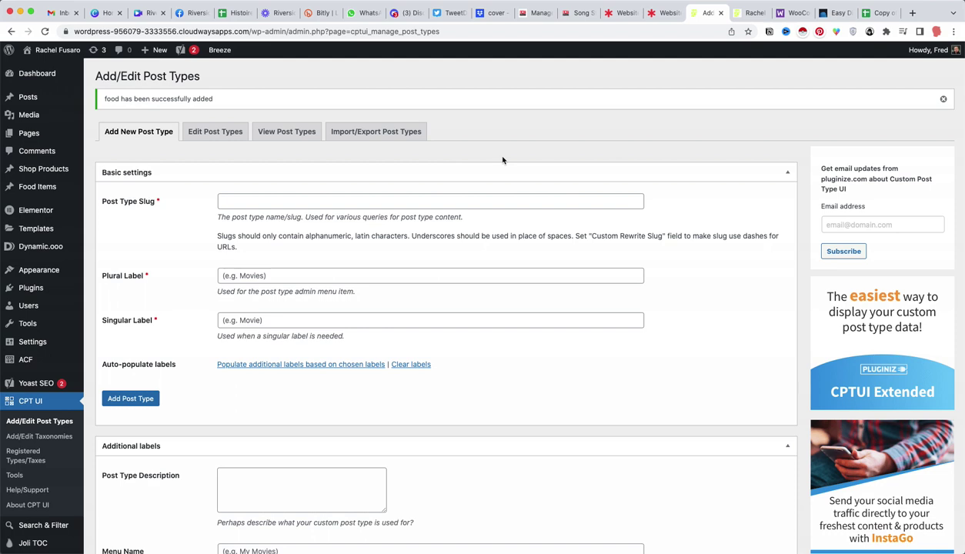
click(876, 13)
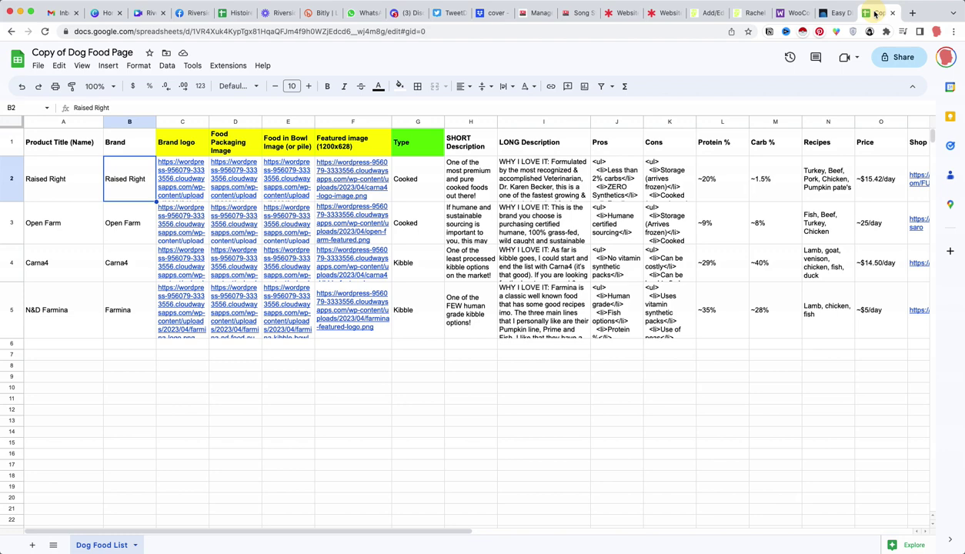
click(58, 179)
click(59, 219)
click(57, 254)
click(54, 296)
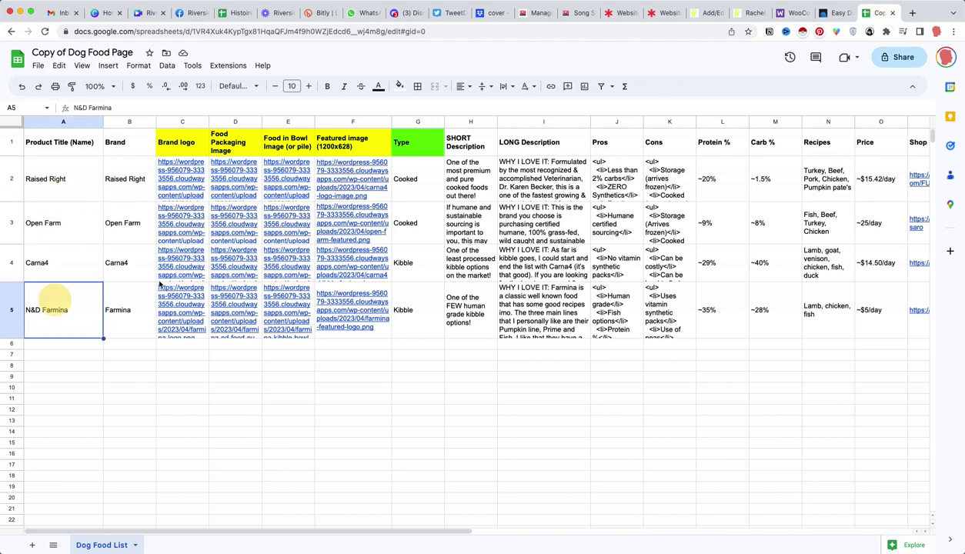
click(411, 187)
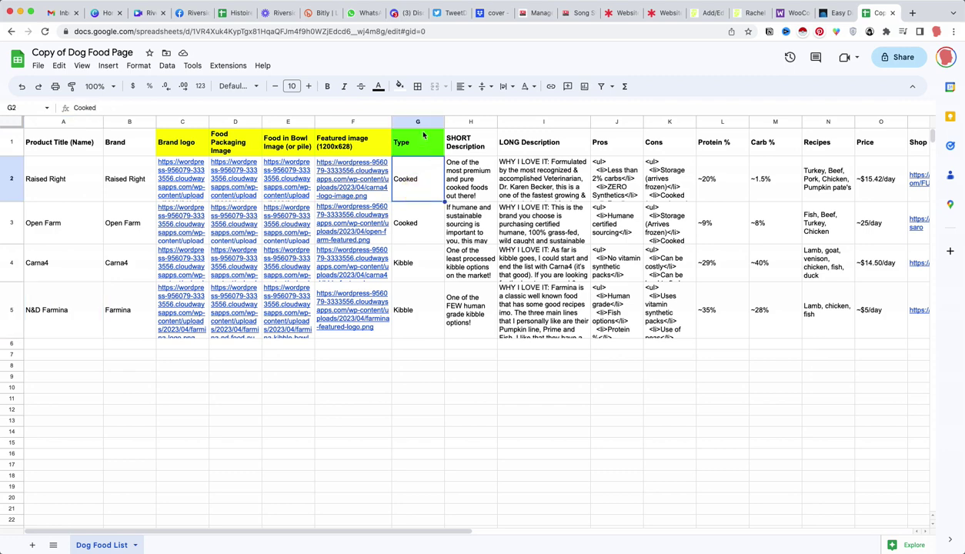
click(400, 149)
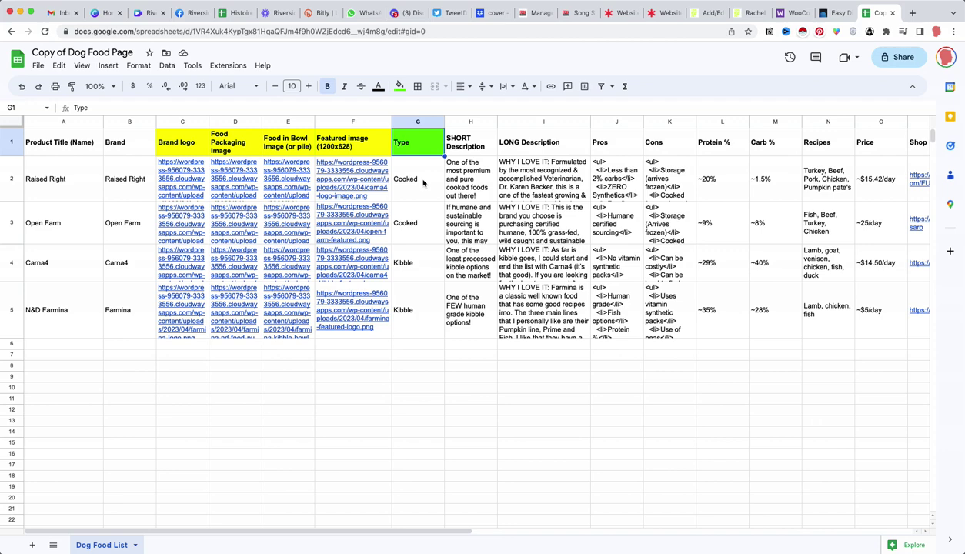
click(420, 182)
click(415, 262)
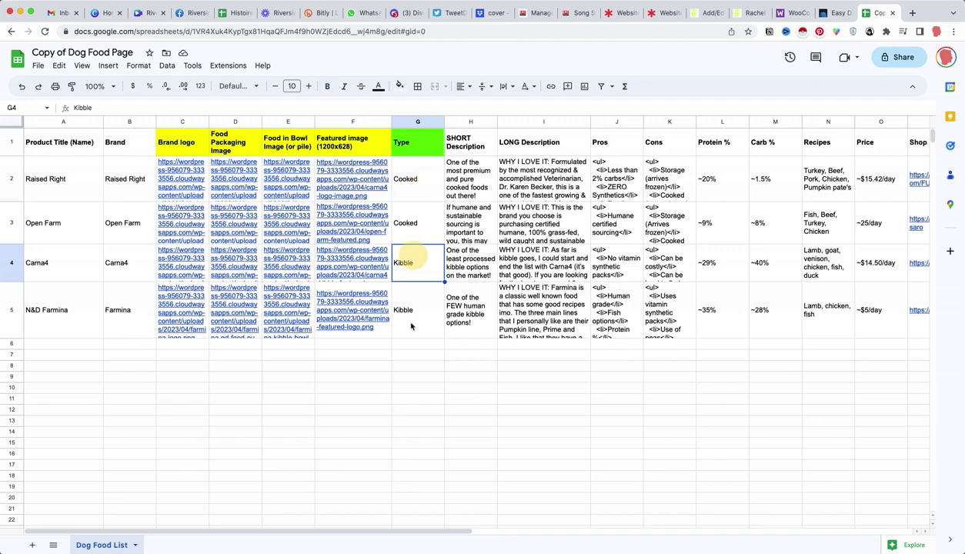
click(403, 378)
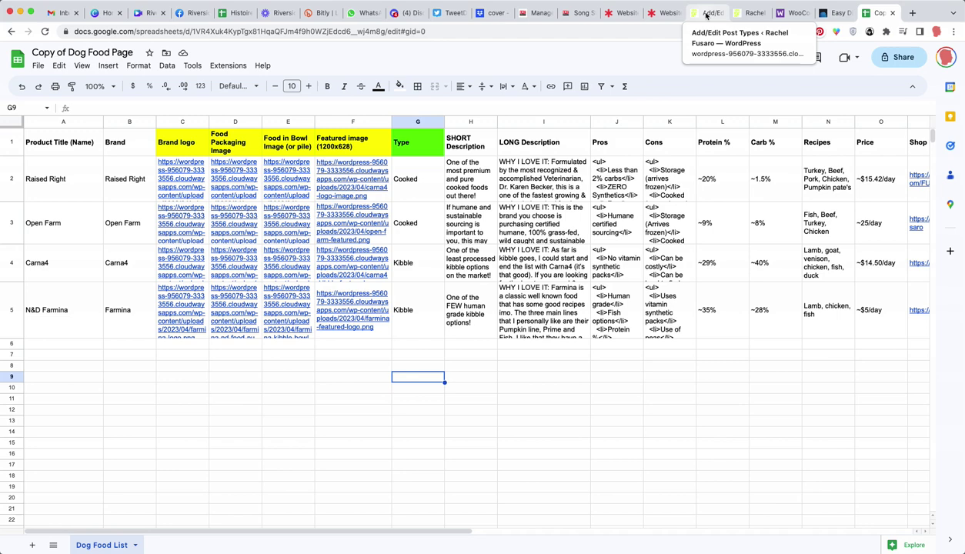
Open CPT UI's Add/Edit Taxonomies page and enter taxonomy slug 'food_type'.
click(707, 14)
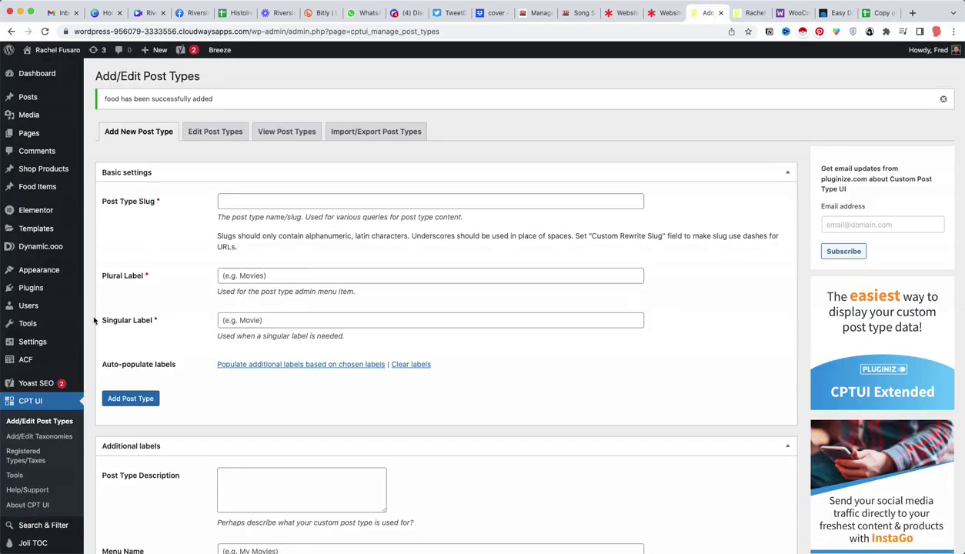
scroll(27, 424, down, 2)
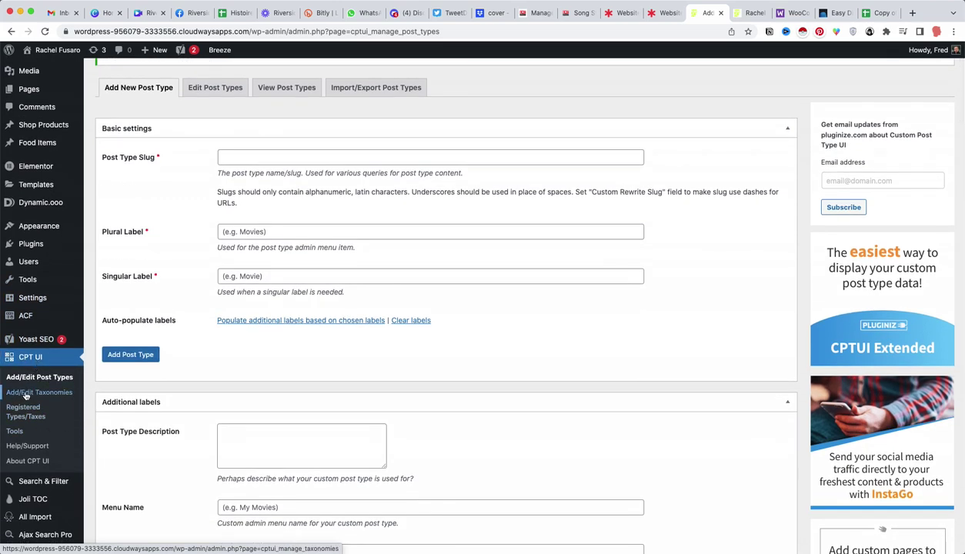
click(26, 394)
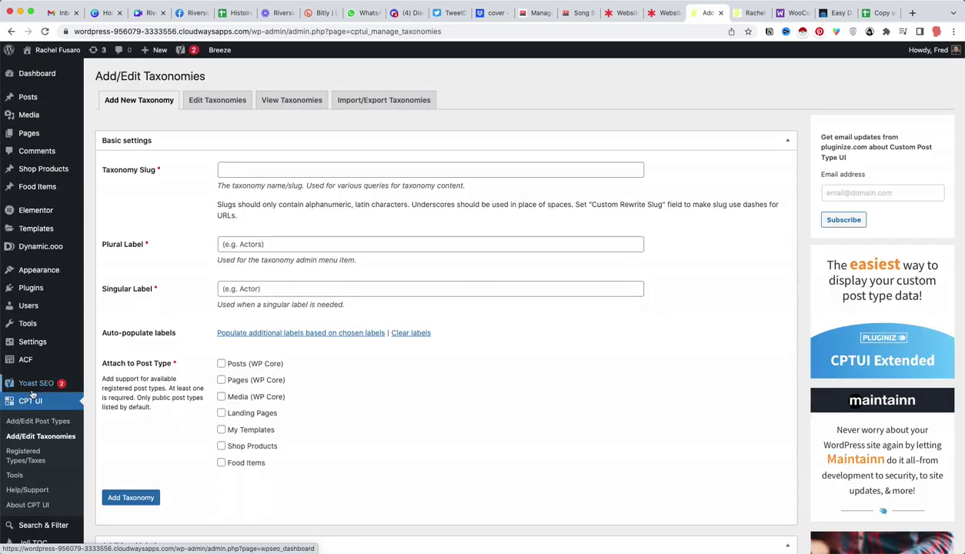
click(231, 168)
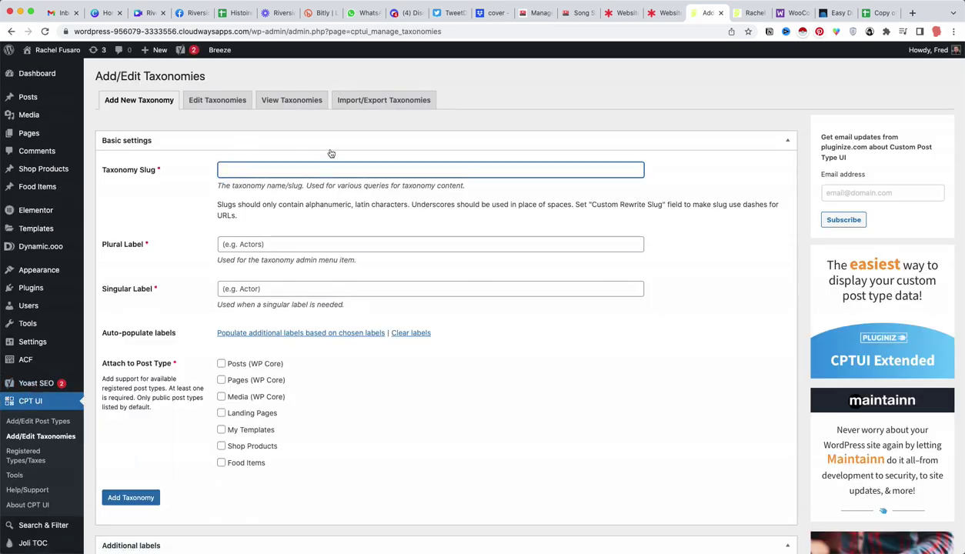
text(food_)
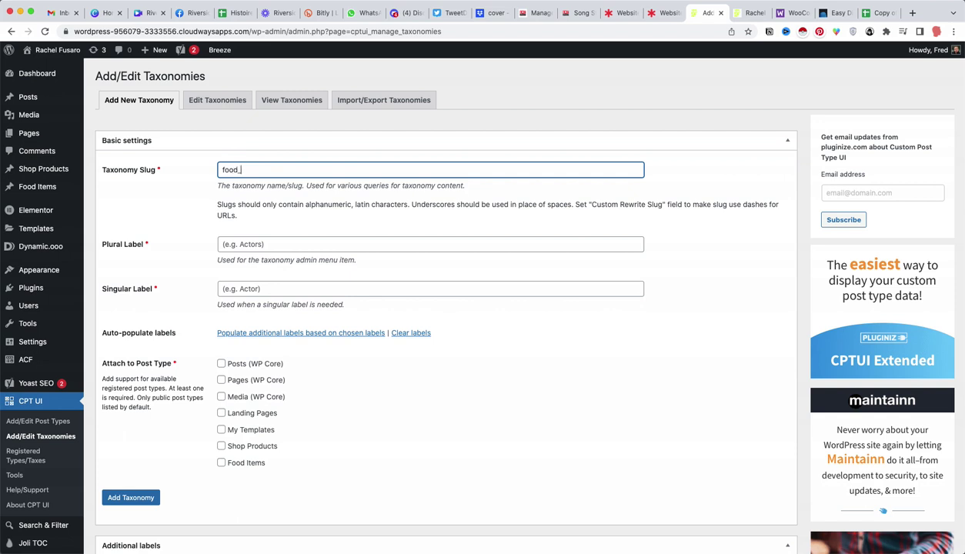
text(type)
Label the taxonomy 'Food Types' (plural) and 'Food Type' (singular).
click(274, 244)
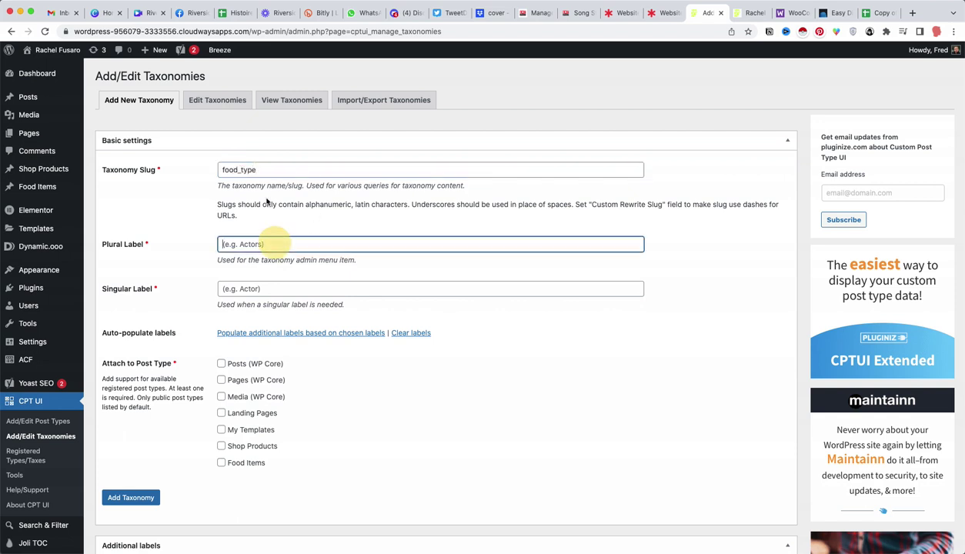
click(237, 170)
click(279, 246)
text(Food Types)
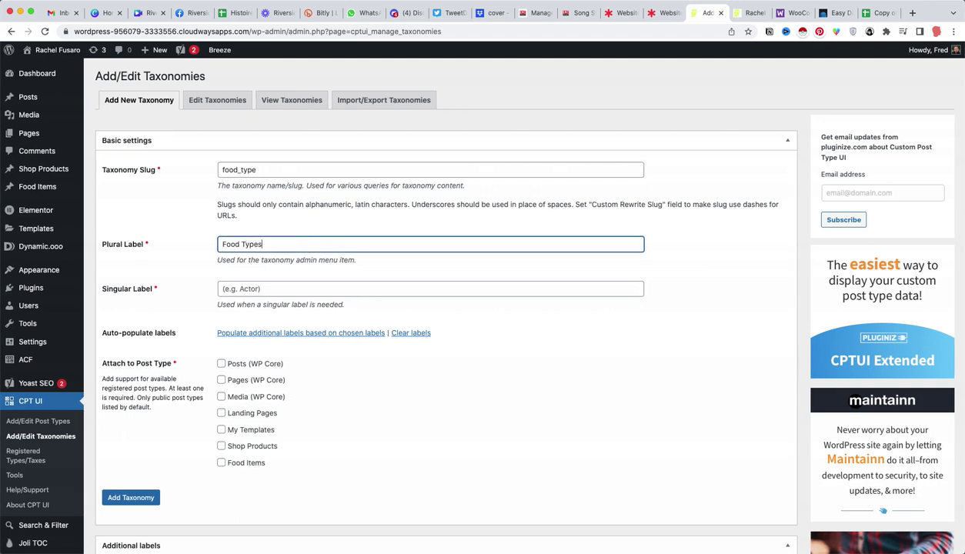
click(224, 288)
text(Food Type)
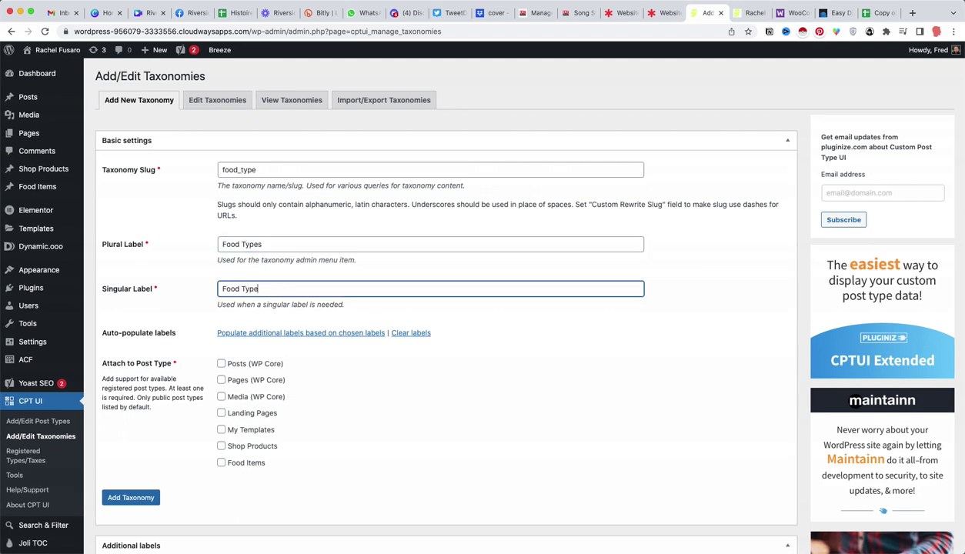
Attach the taxonomy to Food Items and save it with Add Taxonomy.
click(221, 463)
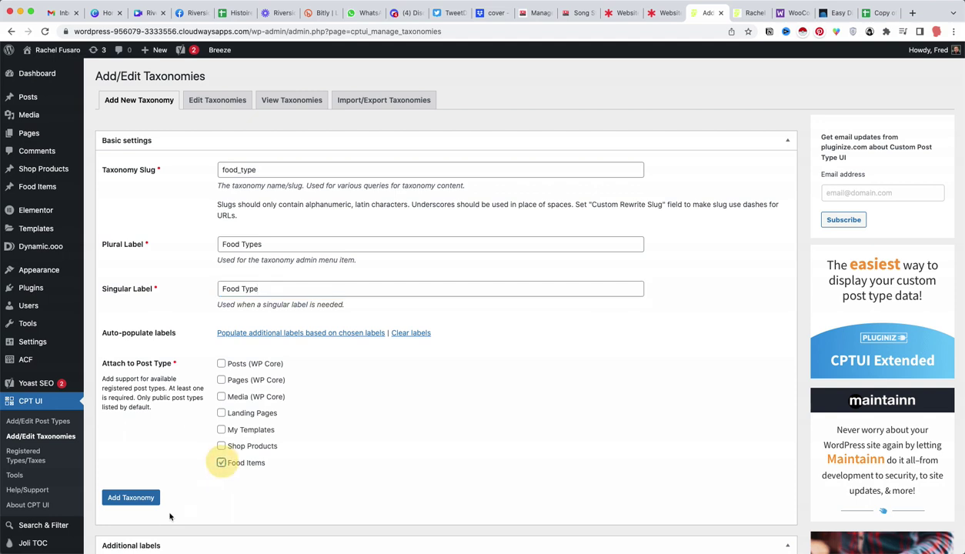
click(223, 464)
click(222, 463)
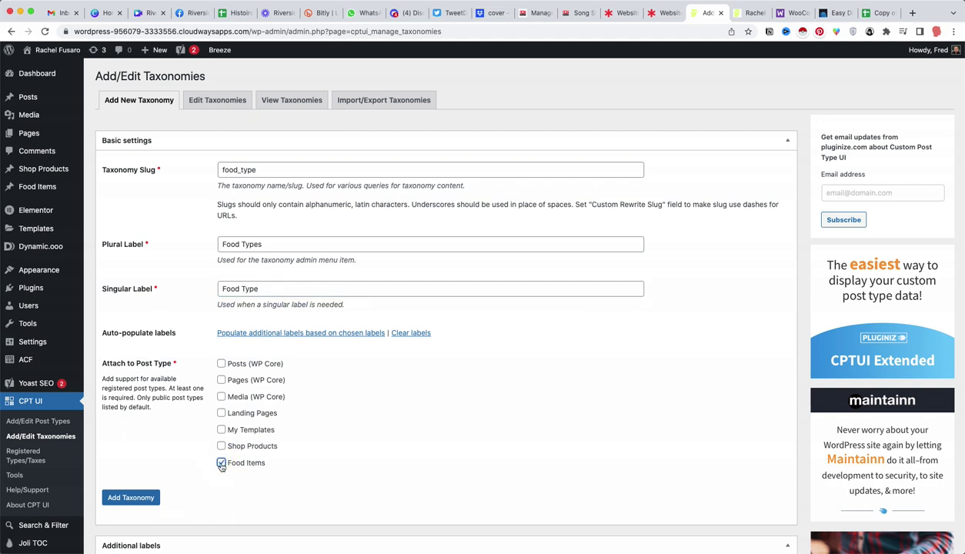
click(141, 499)
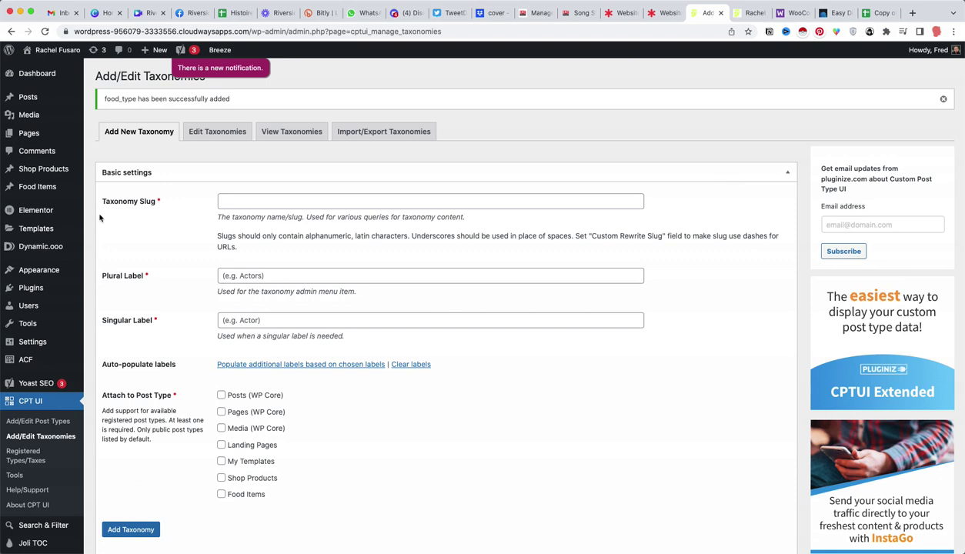
Open All Food Items from the Food Items sidebar flyout.
mouse_move(68, 194)
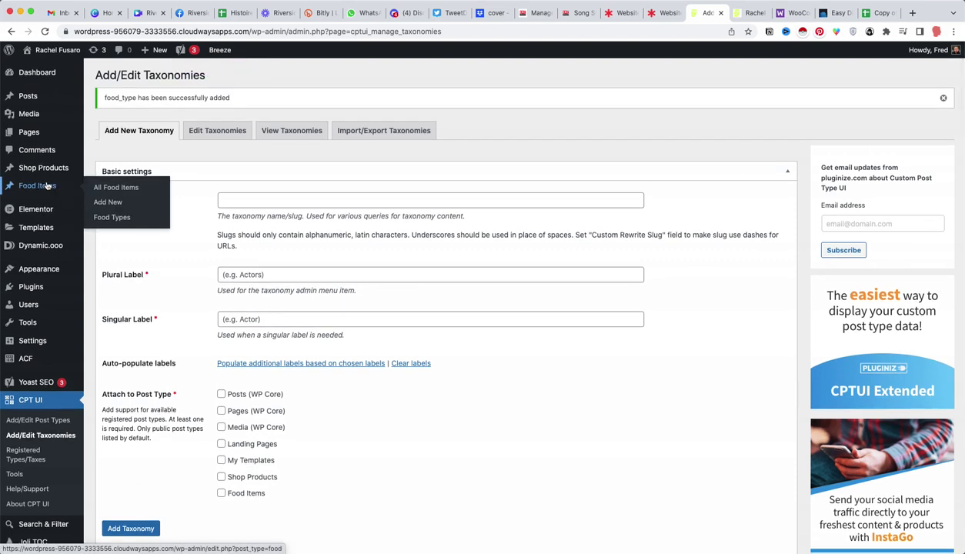
mouse_move(44, 180)
click(123, 193)
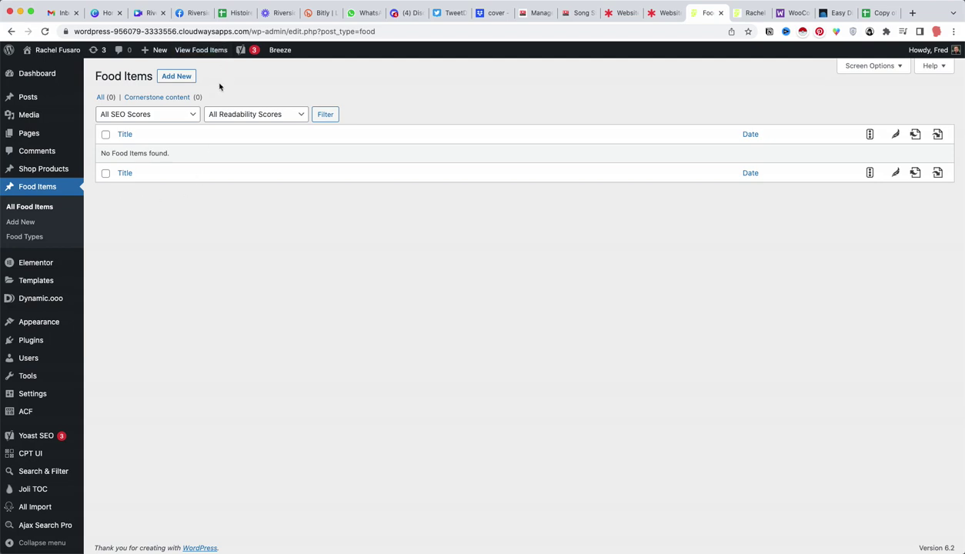
Add a new Food Item and leave both the title and the paragraph block empty.
click(168, 77)
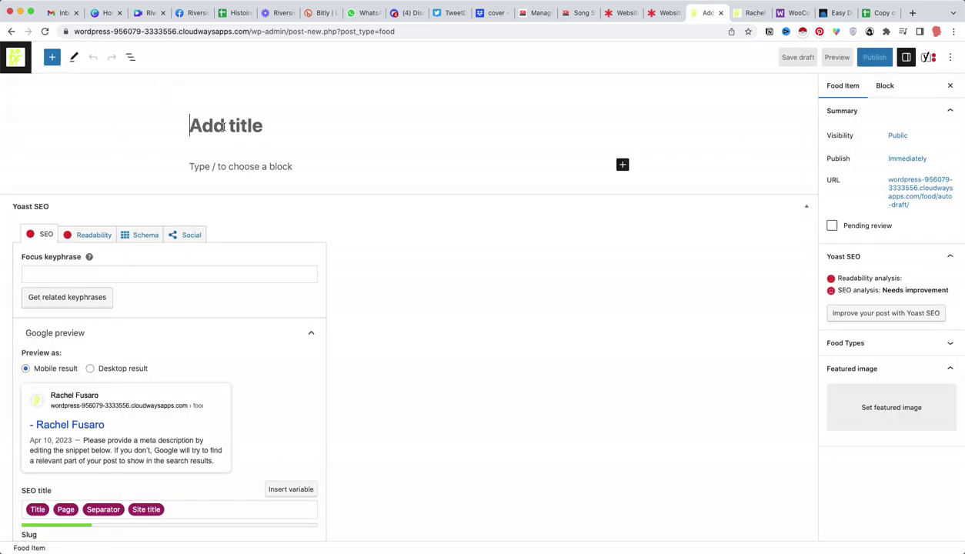
click(216, 135)
click(203, 164)
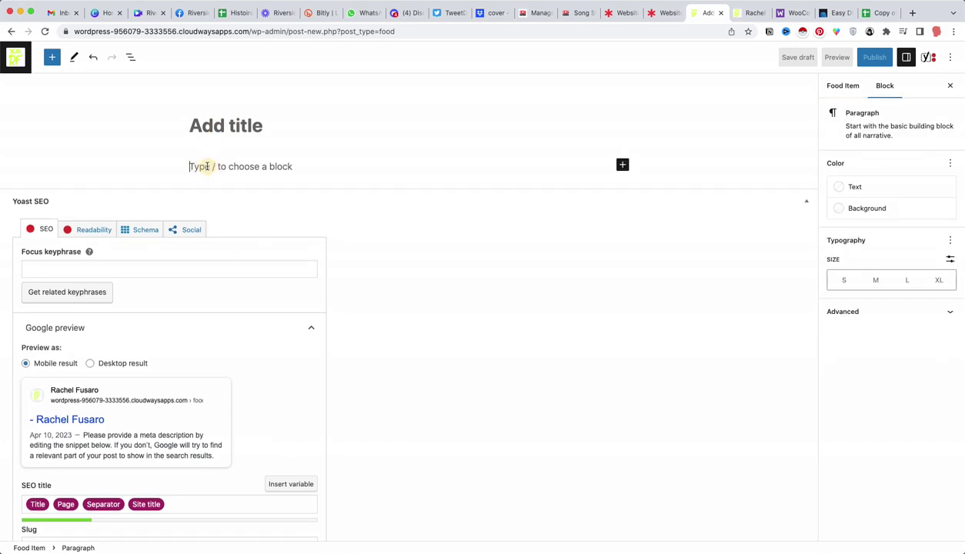
click(206, 129)
click(193, 166)
click(190, 125)
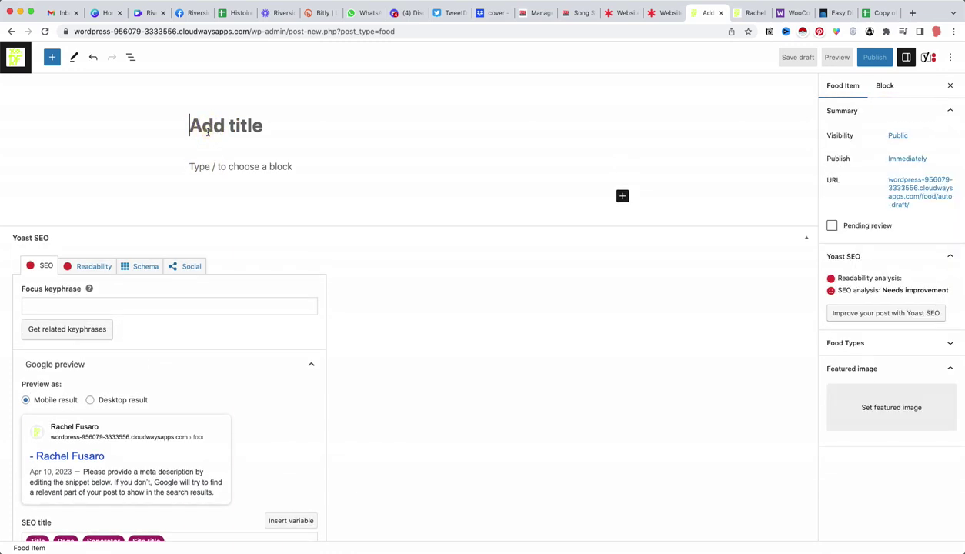
text(k)
key(BackSpace)
click(216, 166)
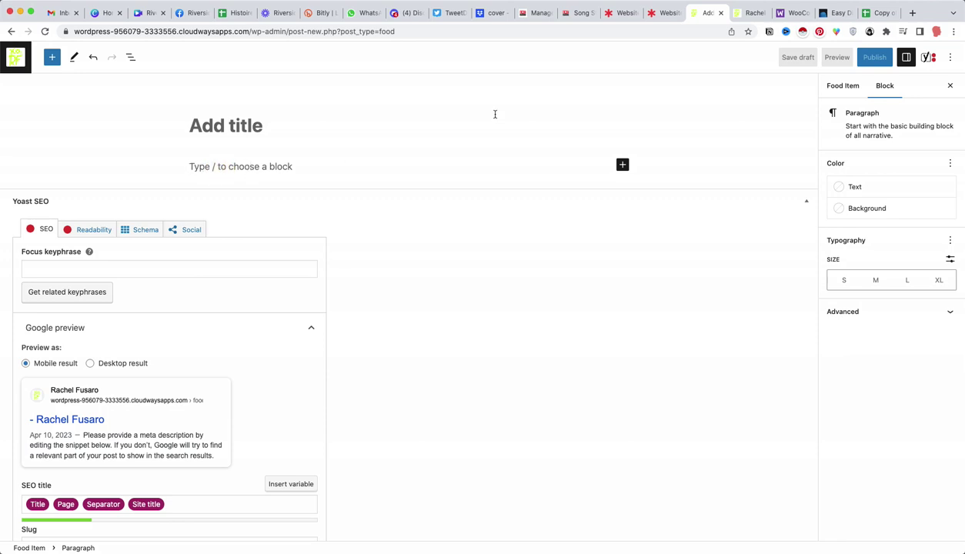
click(878, 12)
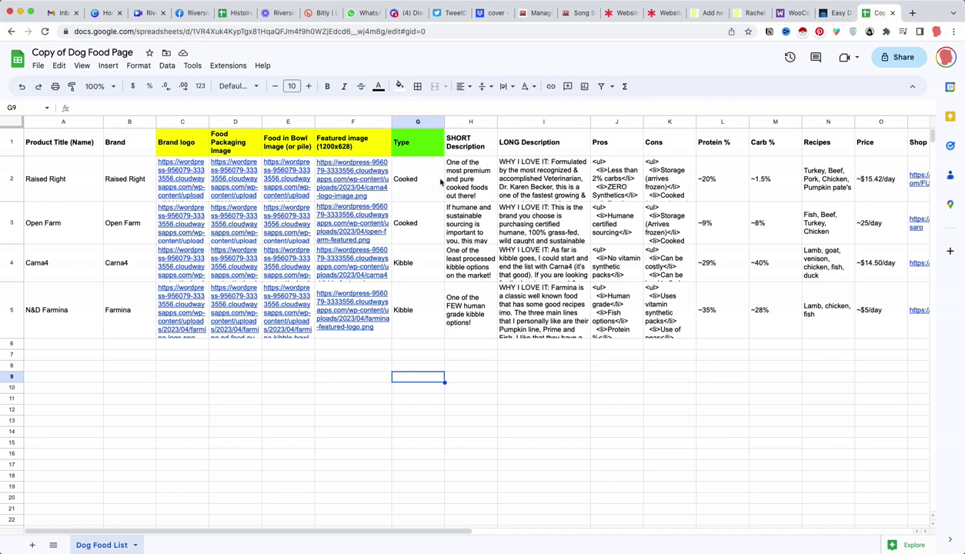
click(88, 179)
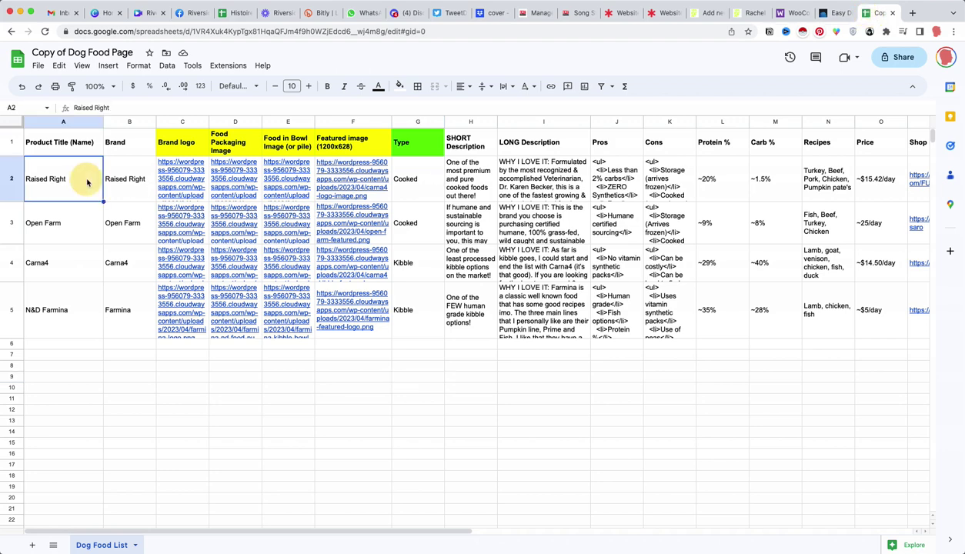
click(63, 143)
click(113, 180)
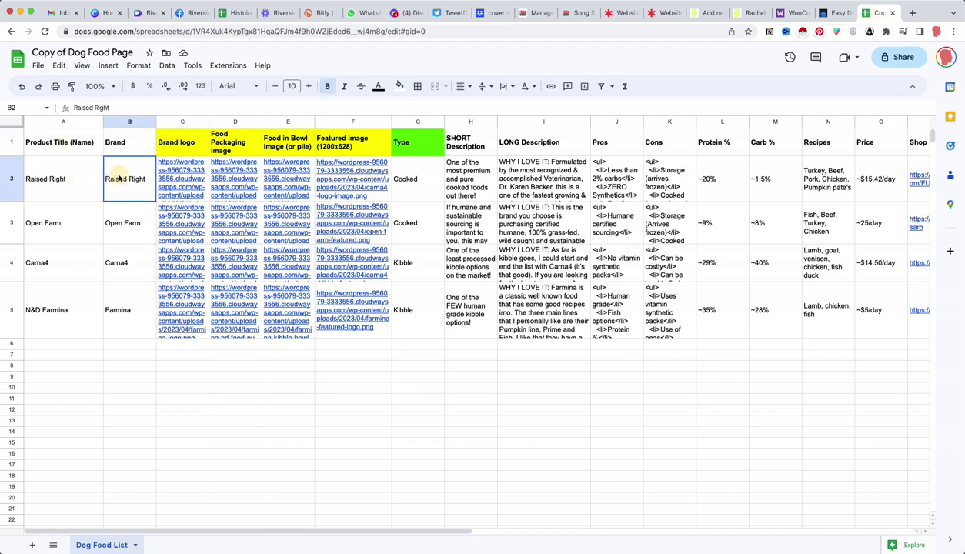
click(177, 150)
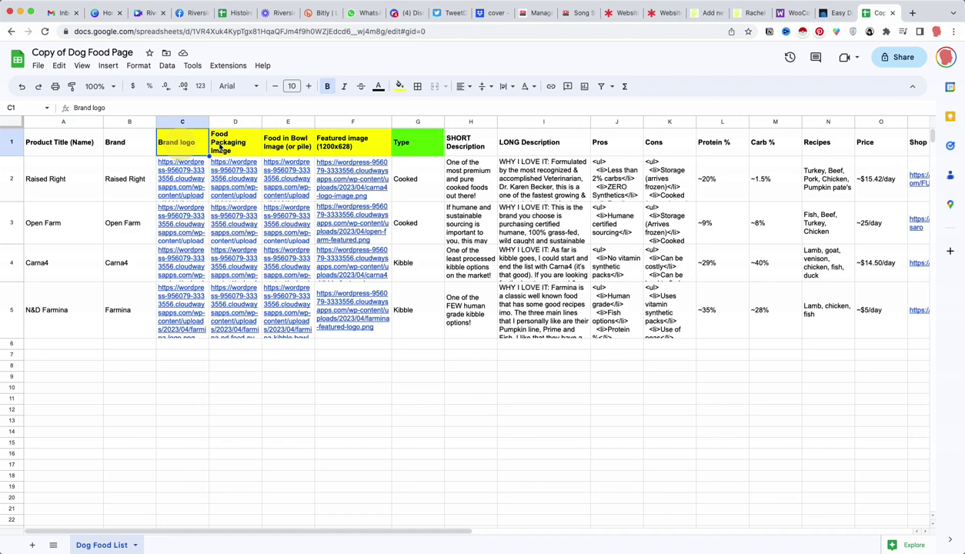
click(235, 149)
click(288, 150)
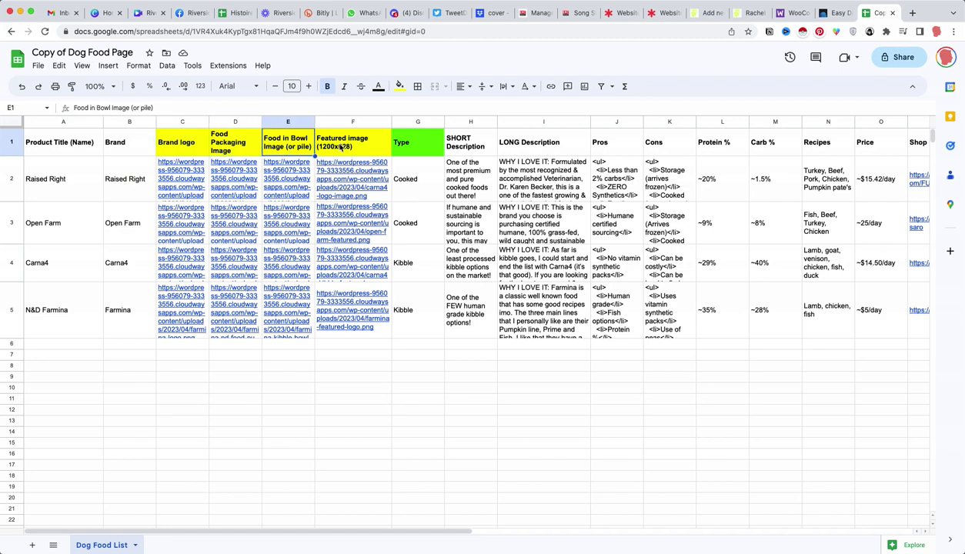
click(339, 147)
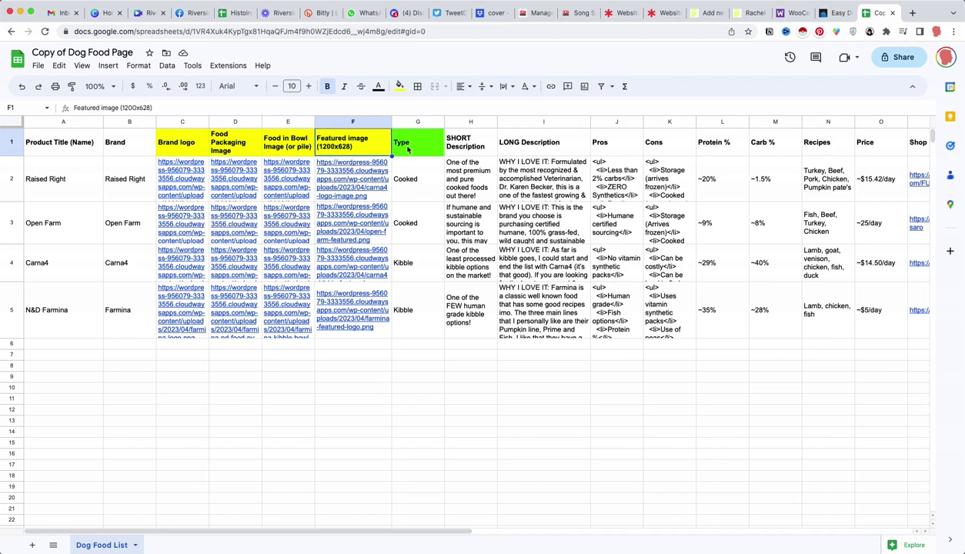
click(409, 148)
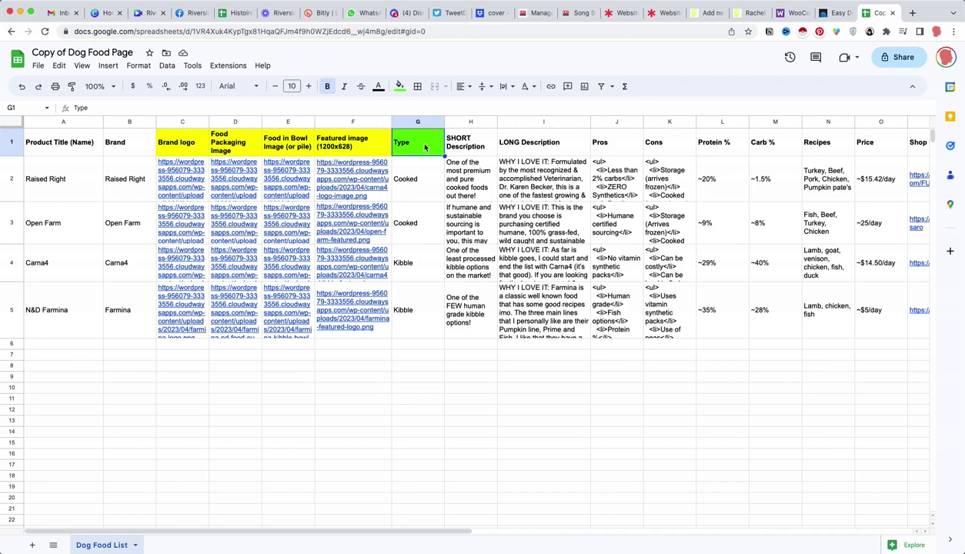
click(466, 142)
click(537, 142)
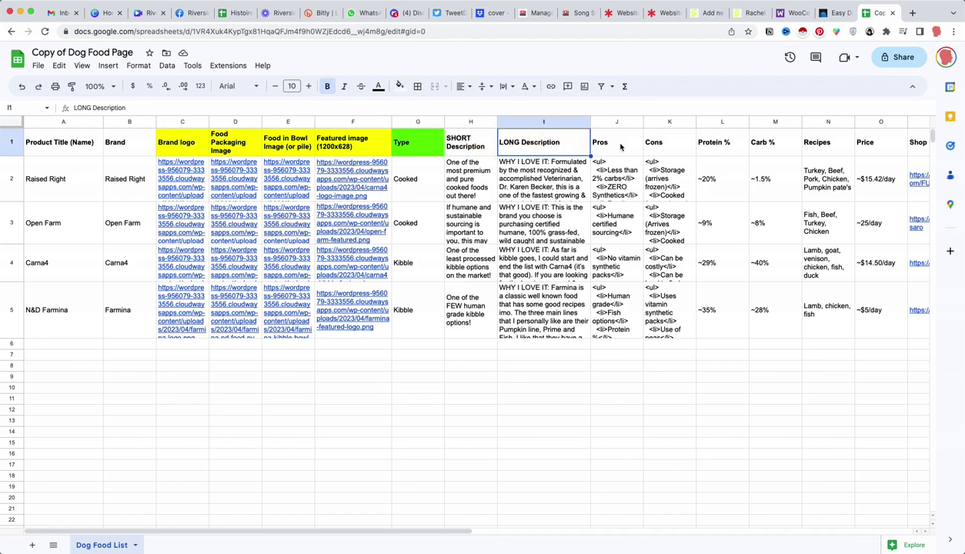
scroll(621, 146, right, 1)
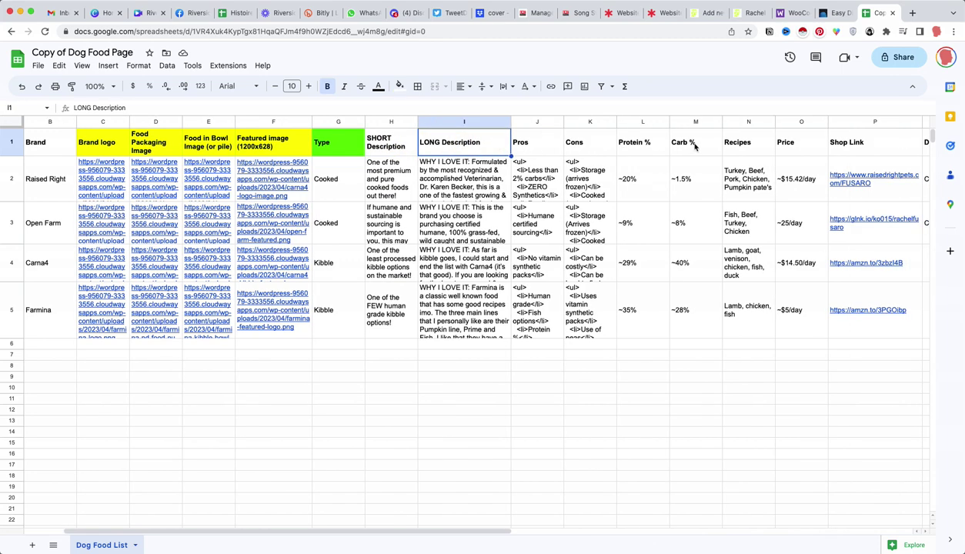
click(688, 147)
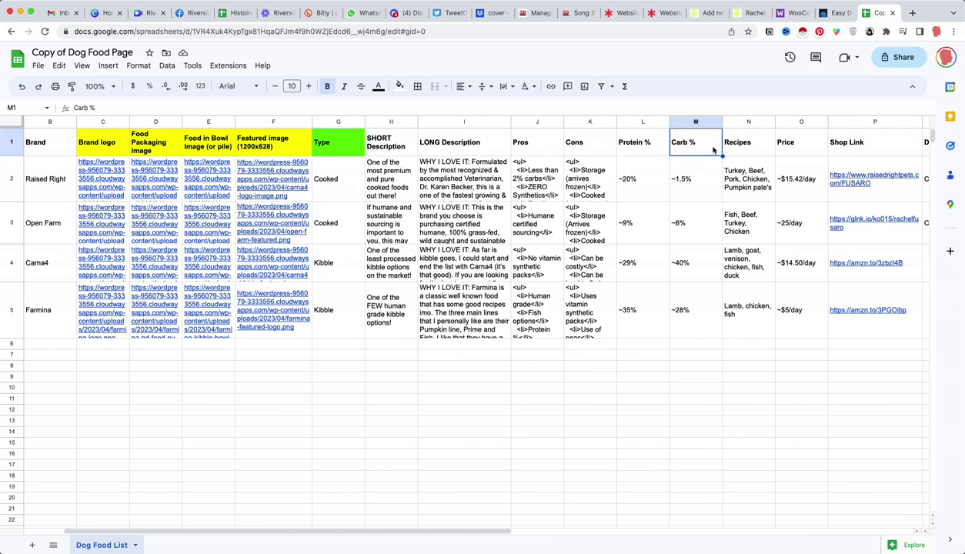
click(736, 151)
scroll(709, 151, right, 3)
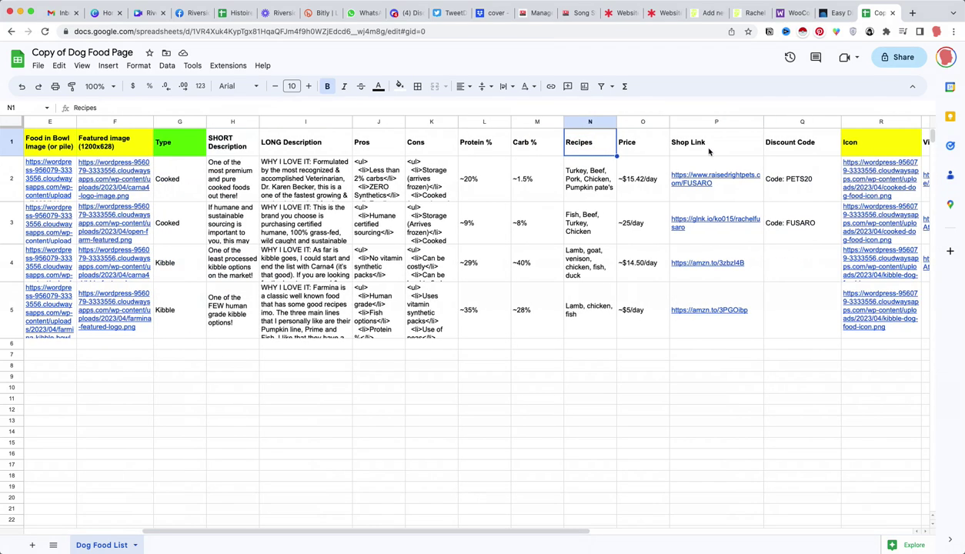
Leave the unsaved Food Item editor via the WordPress logo, back to the empty Food Items list.
click(709, 12)
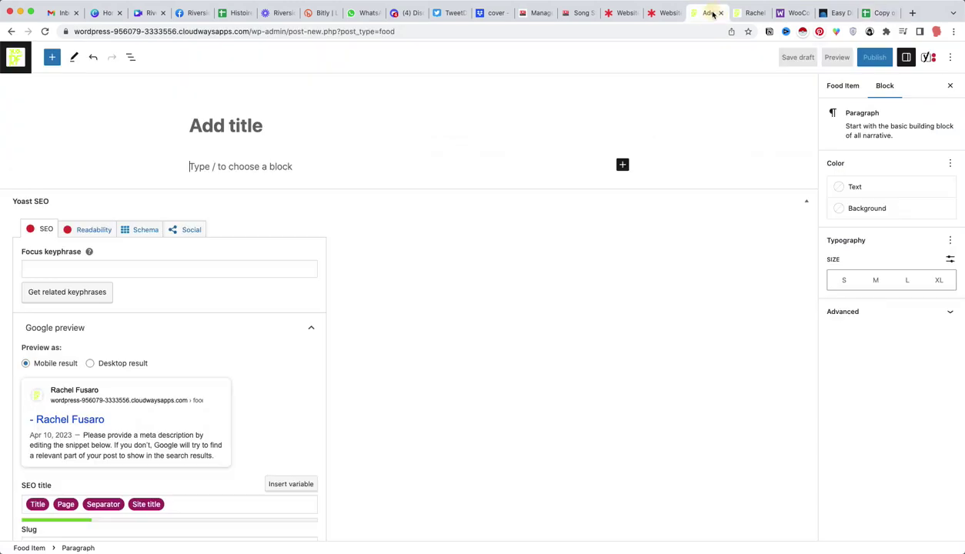
click(242, 127)
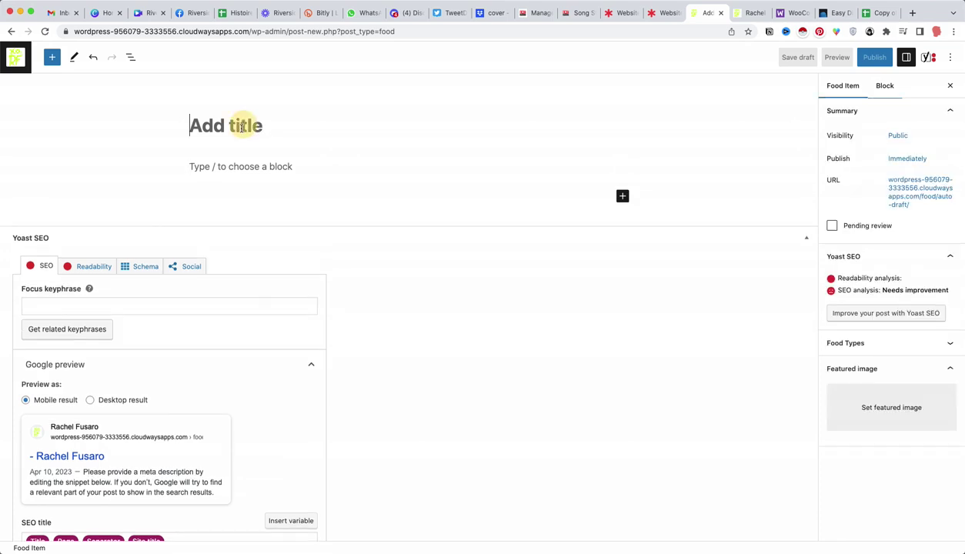
click(227, 166)
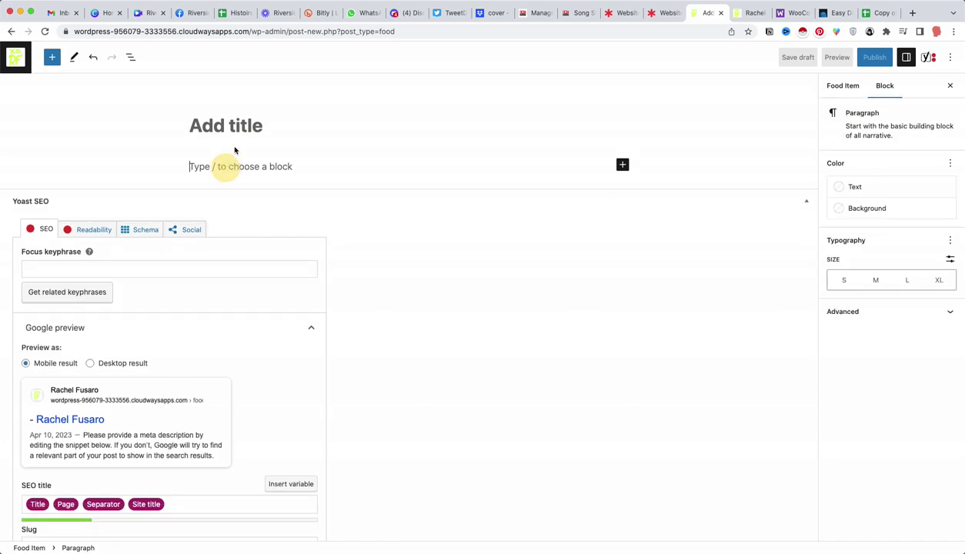
click(17, 61)
click(581, 183)
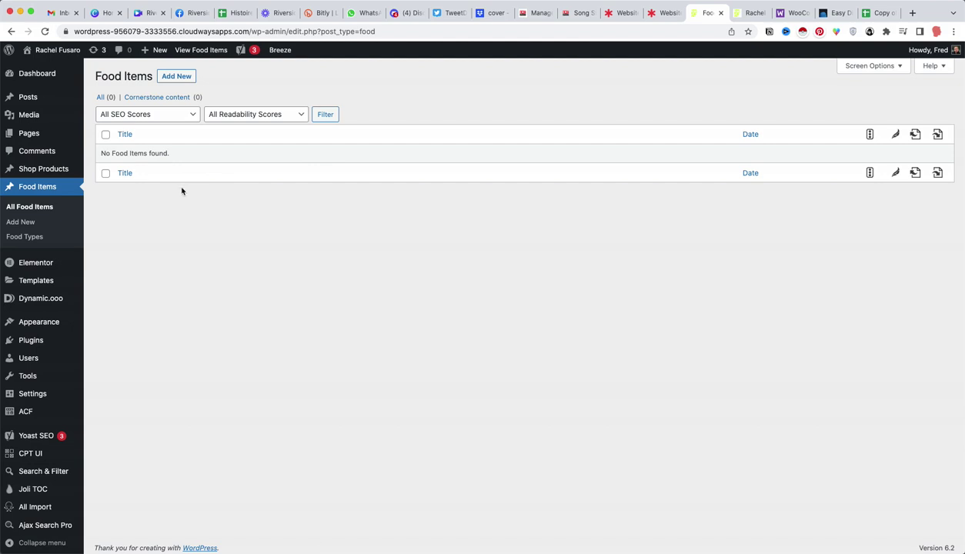
scroll(182, 191, down, 1)
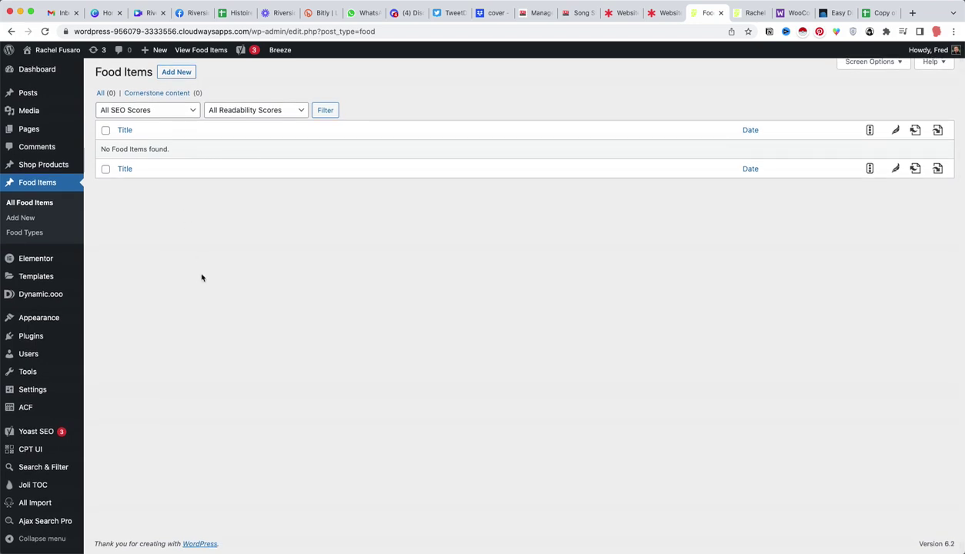
mouse_move(29, 509)
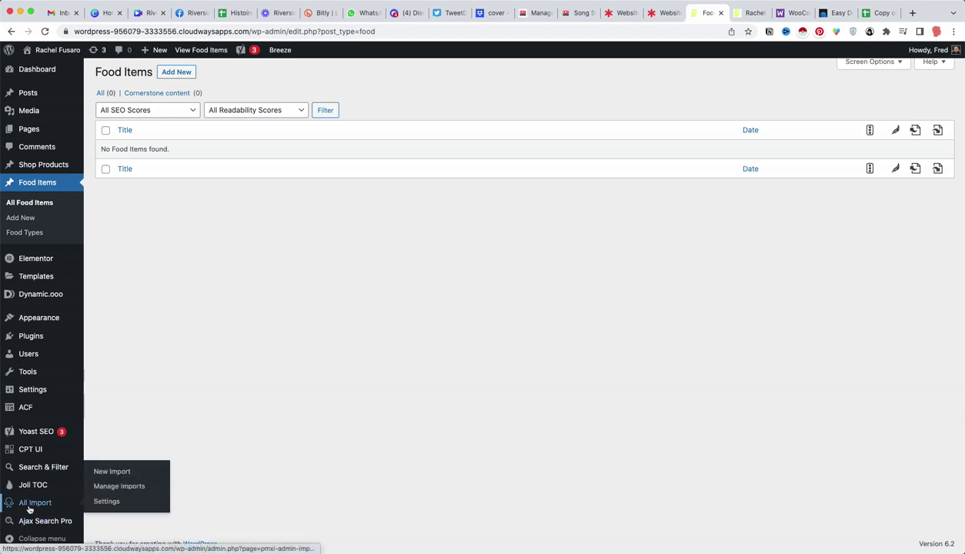